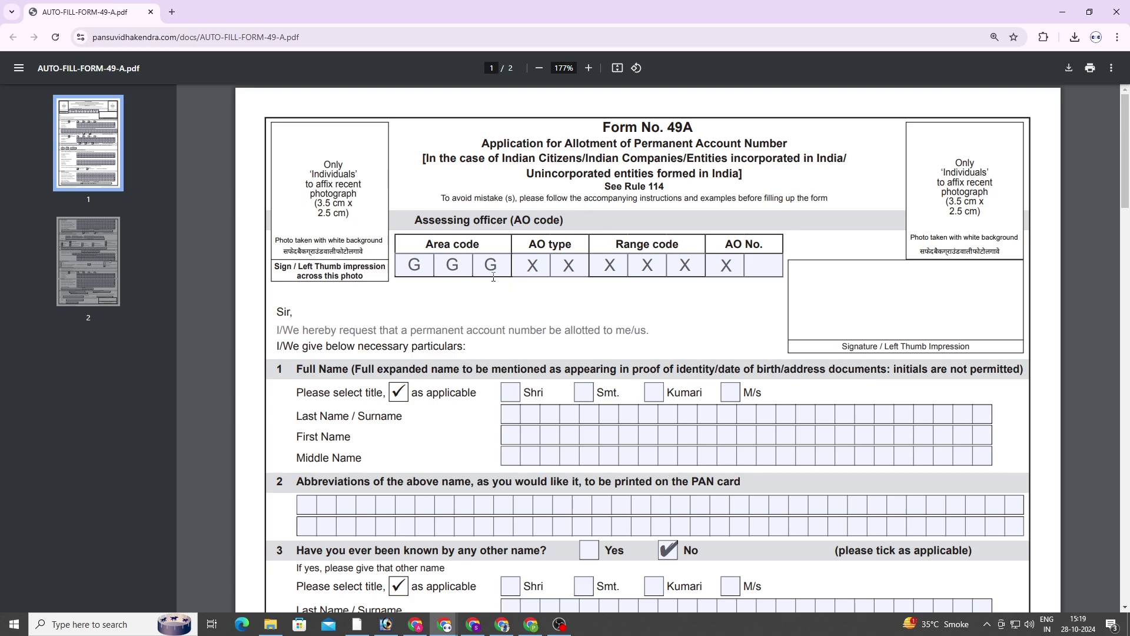
# Point out the Area code, AO type, Range code and AO No. headings and the Full Name section.
pyautogui.doubleClick(426, 244)
pyautogui.doubleClick(534, 244)
pyautogui.doubleClick(630, 244)
pyautogui.click(757, 245)
pyautogui.moveTo(296, 367); pyautogui.dragTo(357, 381)
# Tick both Smt. and Kumari as title options under Full Name.
pyautogui.click(511, 395)
pyautogui.click(583, 395)
pyautogui.click(656, 396)
pyautogui.click(732, 394)
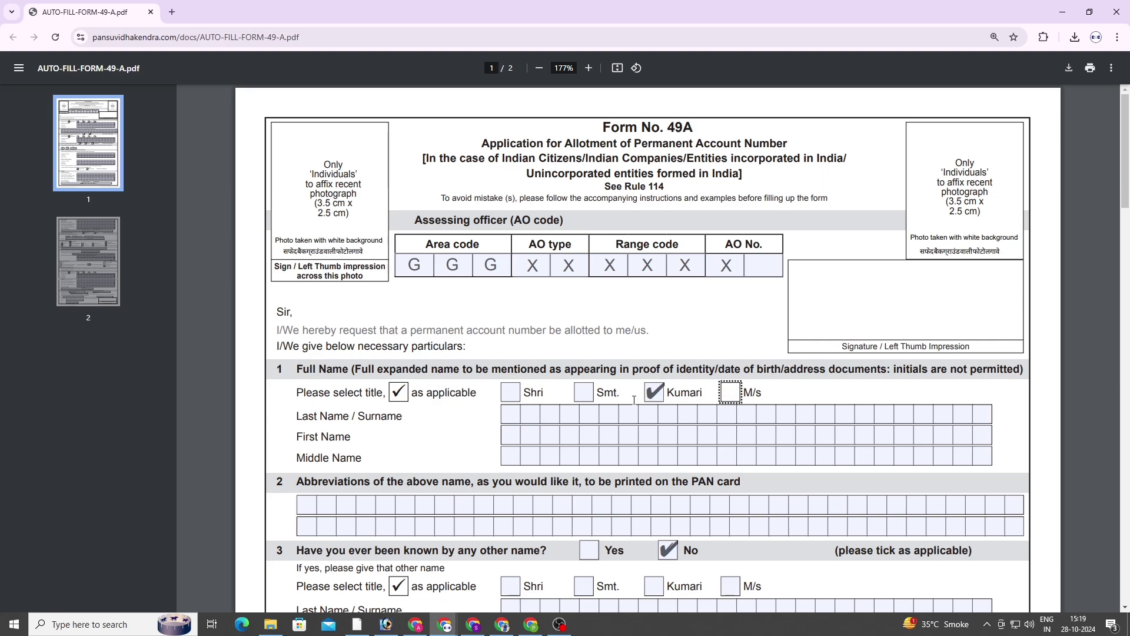
pyautogui.click(583, 396)
pyautogui.moveTo(298, 416); pyautogui.dragTo(502, 419)
# Type the applicant's surname, first name and middle name into the three name comb fields.
pyautogui.click(503, 416)
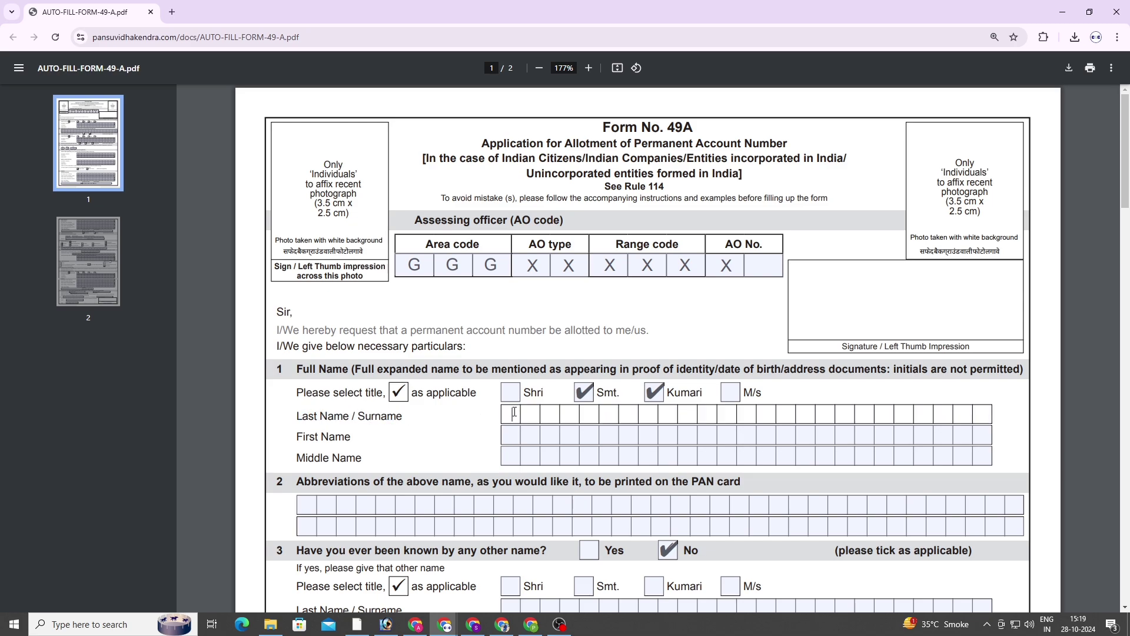
pyautogui.write('PRAXXXX')
pyautogui.click(511, 434)
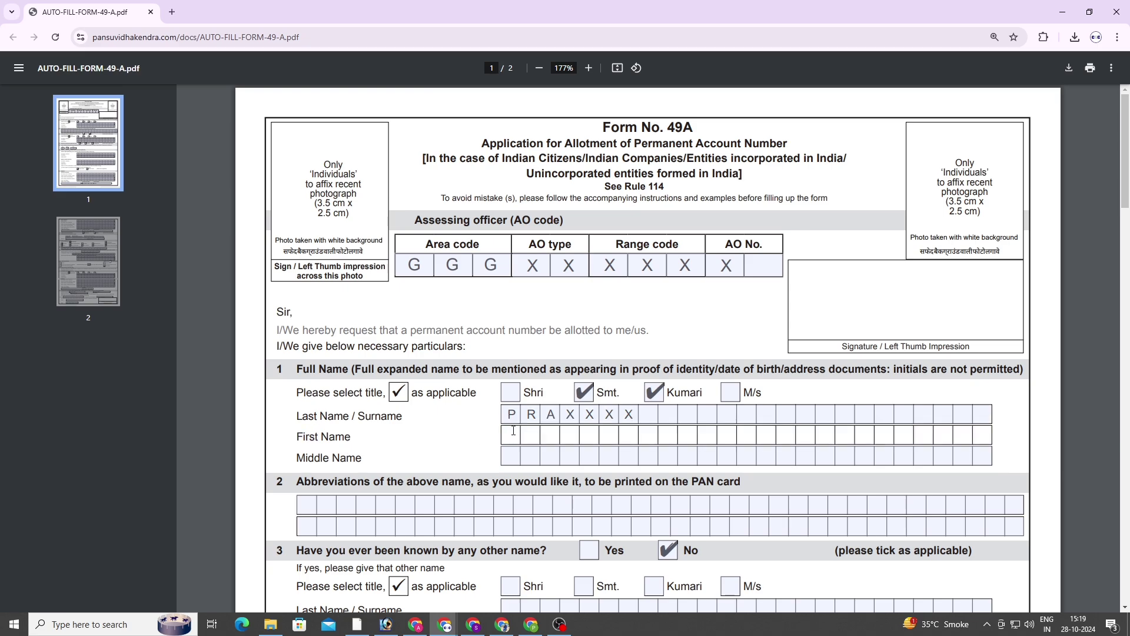
pyautogui.write('GXXXXX')
pyautogui.moveTo(295, 459); pyautogui.dragTo(501, 458)
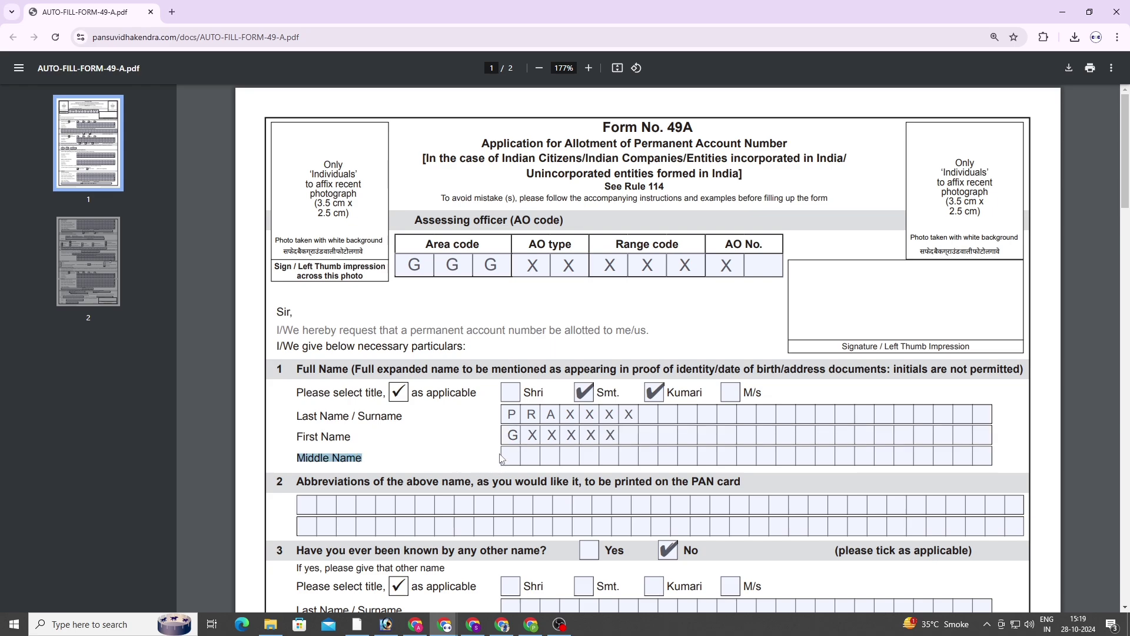
pyautogui.click(505, 456)
pyautogui.write('FDFFFFF')
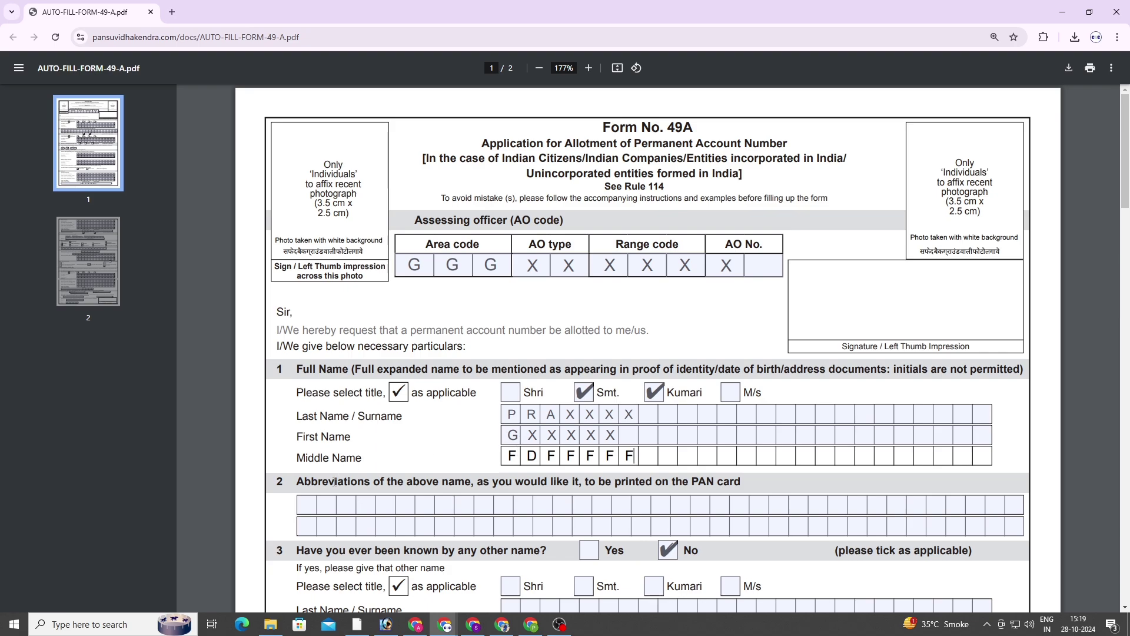
pyautogui.moveTo(311, 479); pyautogui.dragTo(622, 482)
pyautogui.click(305, 505)
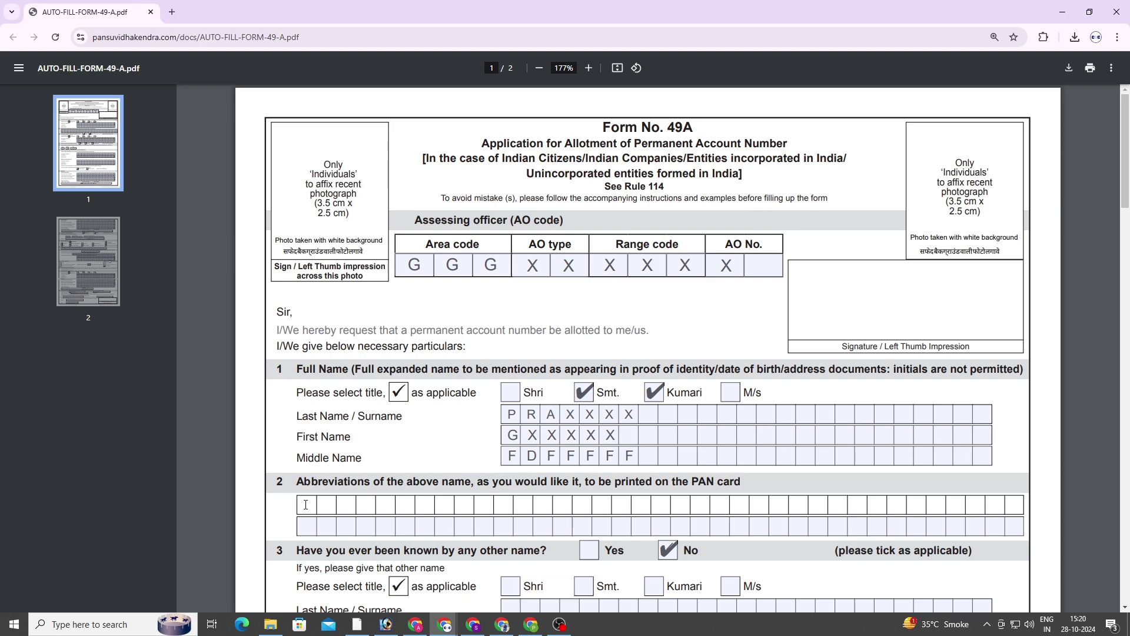
# Put the applicant's full name on the PAN card abbreviation line and answer No to question 3.
pyautogui.write('PRAXXXX GXXXX')
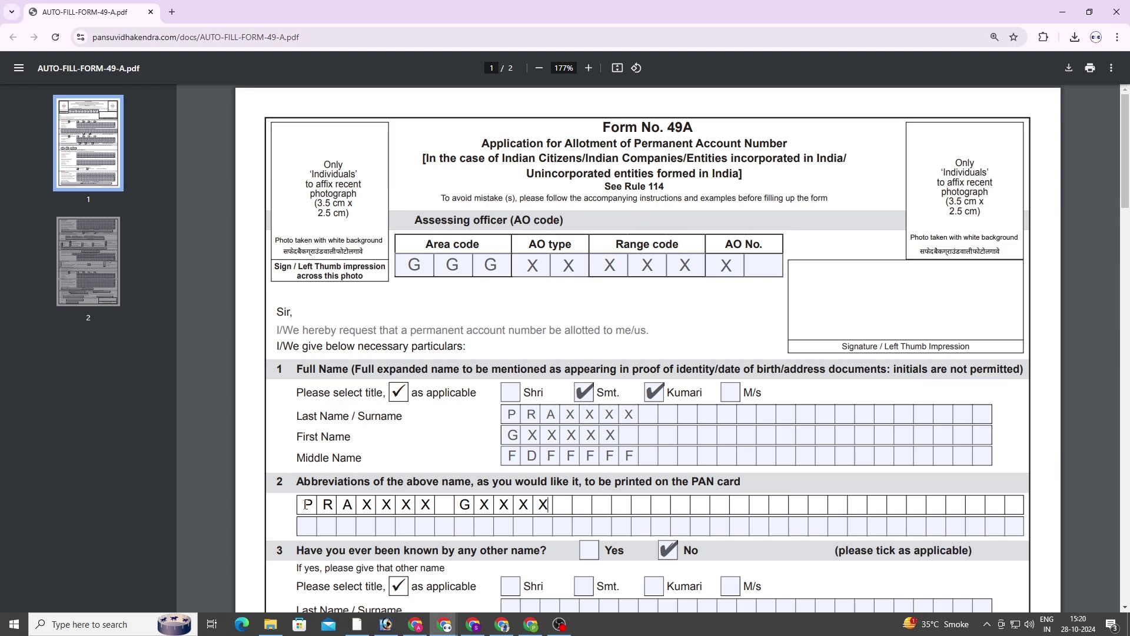
pyautogui.write('XXX FDFFFFFF')
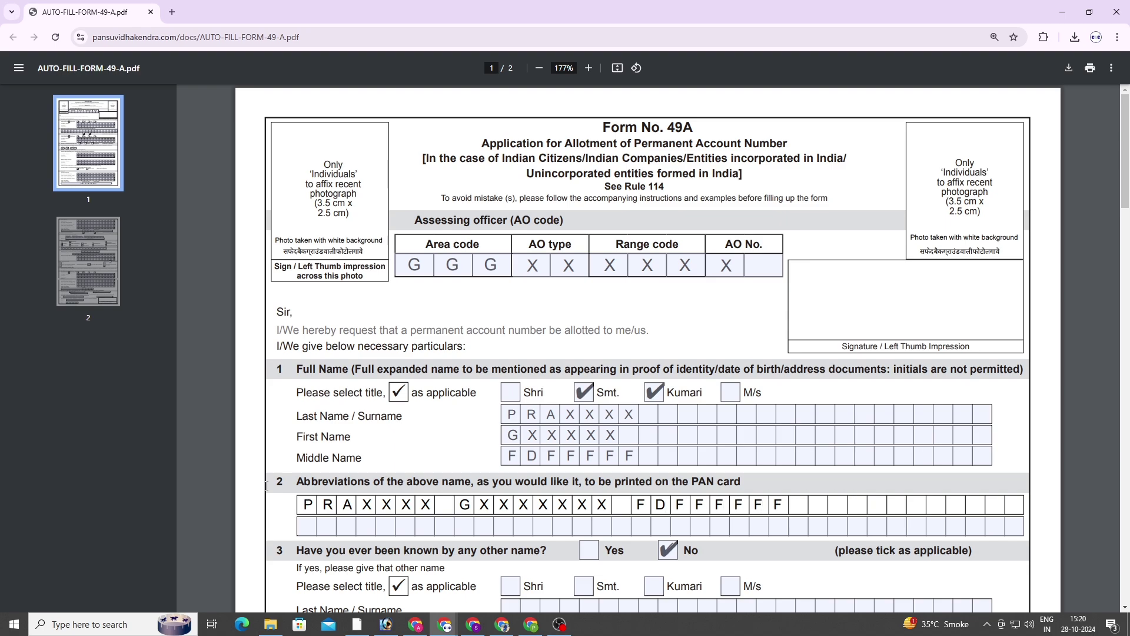
pyautogui.moveTo(304, 550); pyautogui.dragTo(535, 552)
pyautogui.click(539, 551)
pyautogui.click(665, 552)
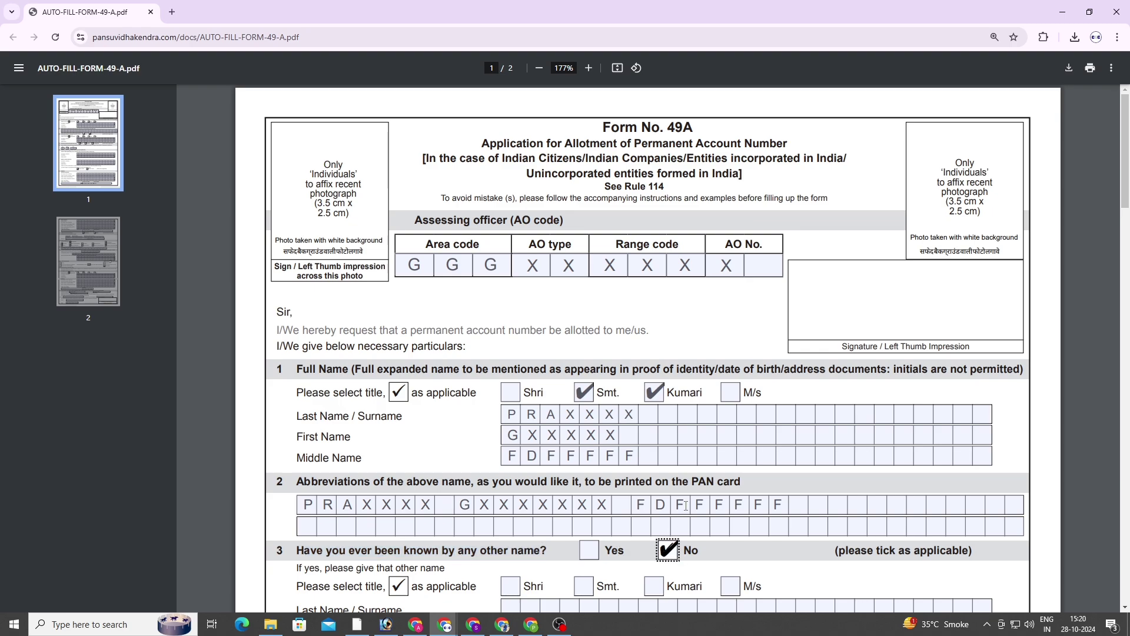
# Set the applicant's gender to Male.
pyautogui.scroll(-5, 686, 505)
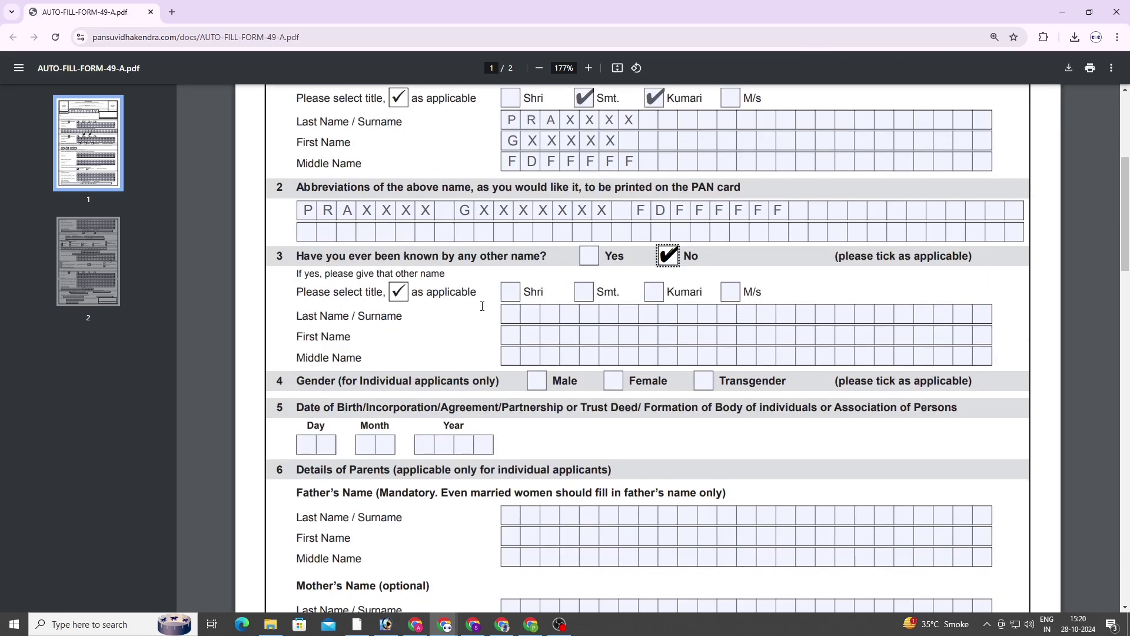
pyautogui.moveTo(297, 384); pyautogui.dragTo(453, 383)
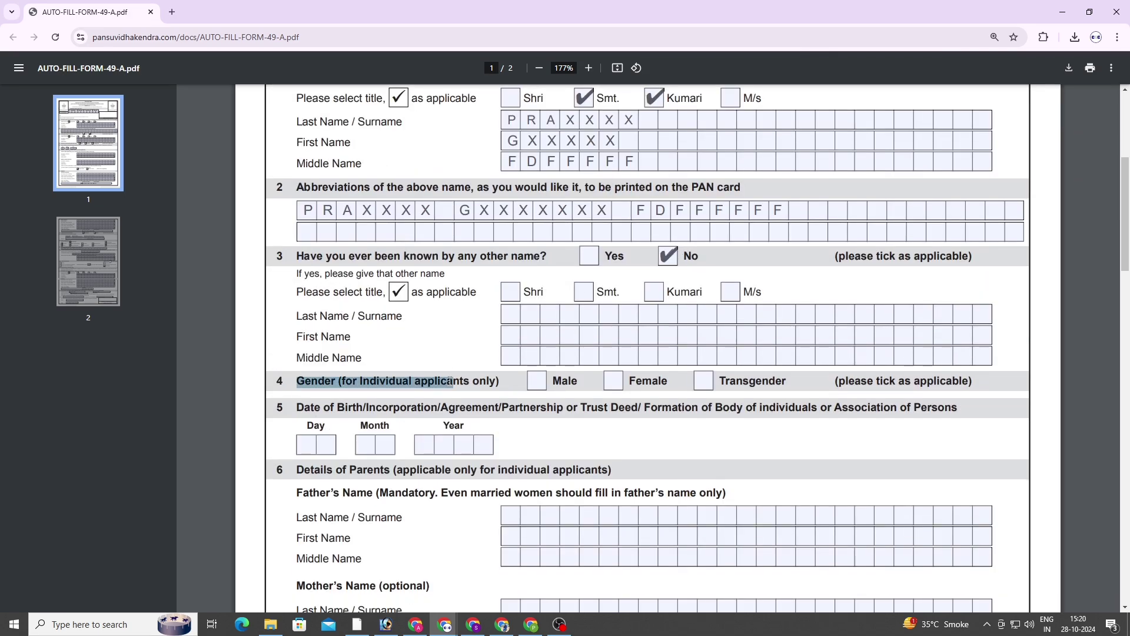
pyautogui.click(537, 381)
pyautogui.click(612, 384)
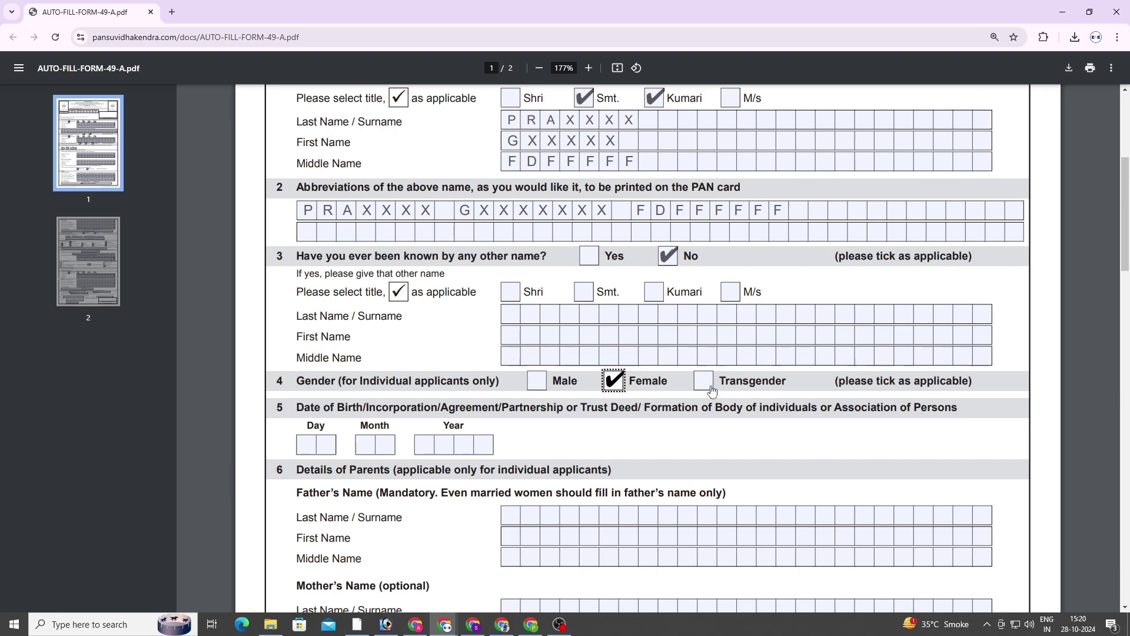
pyautogui.click(538, 383)
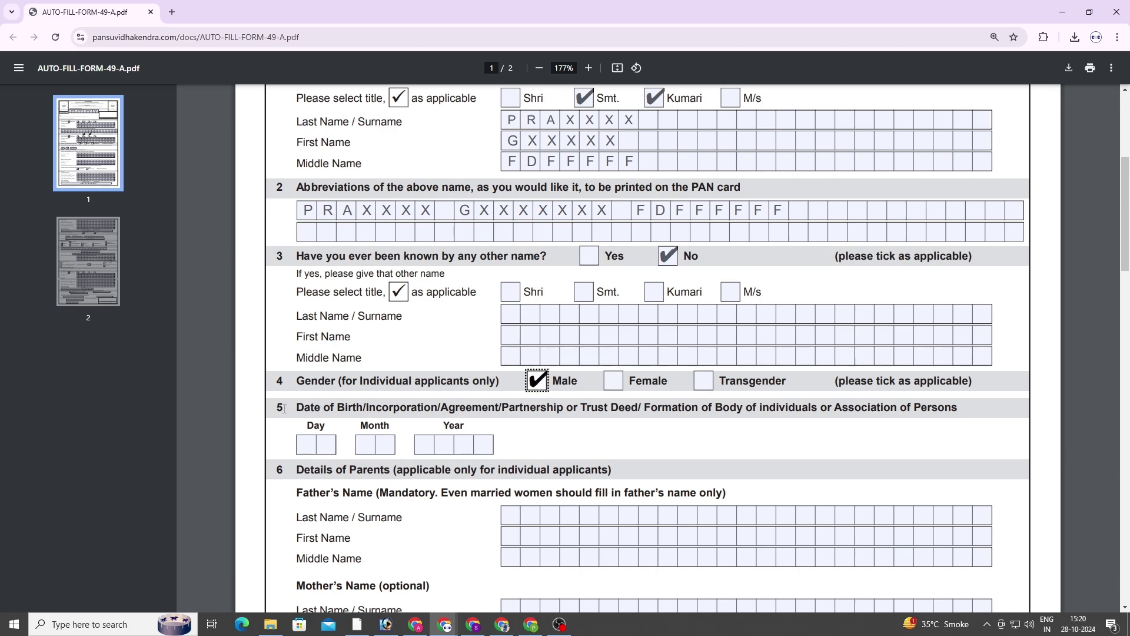
# Enter the date of birth as day 12 and month 06.
pyautogui.moveTo(304, 407); pyautogui.dragTo(451, 411)
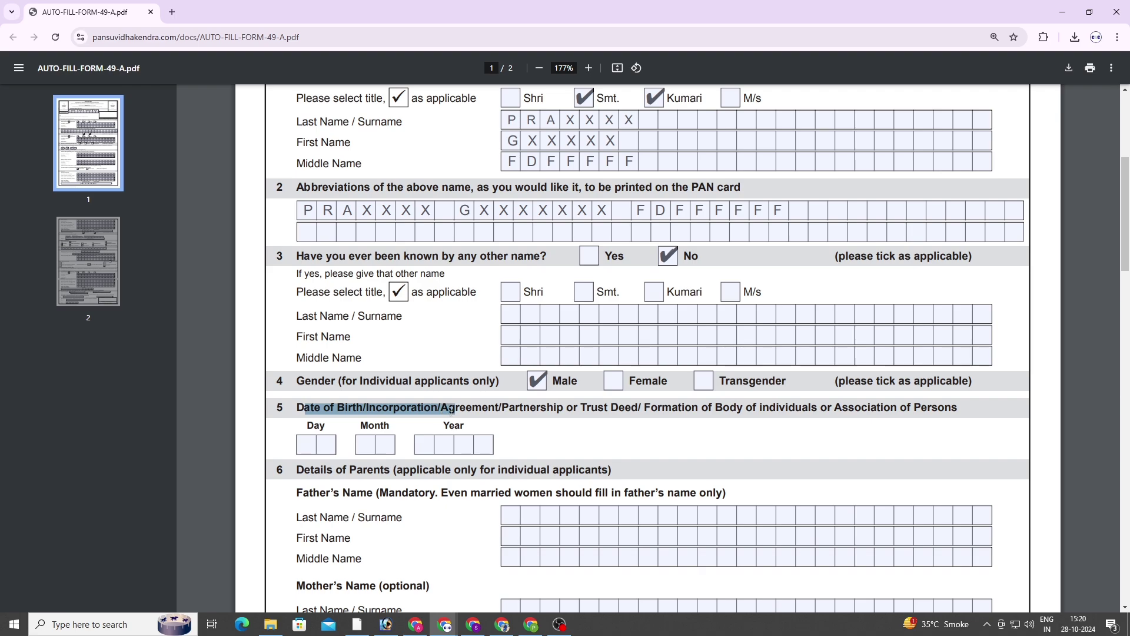
pyautogui.click(306, 443)
pyautogui.write('12')
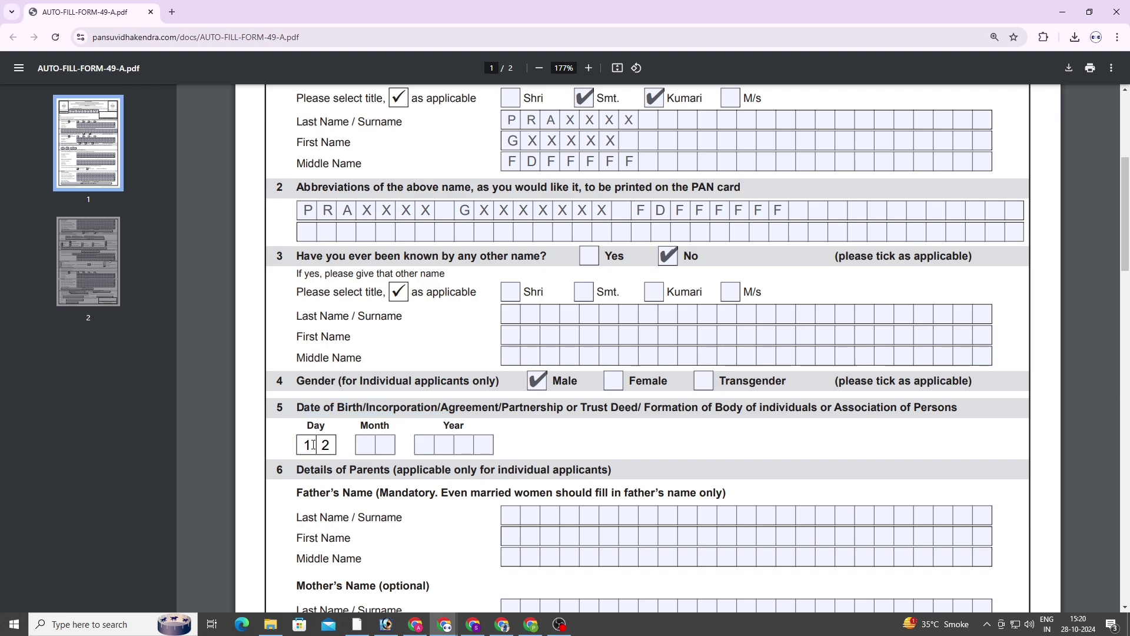
pyautogui.click(373, 442)
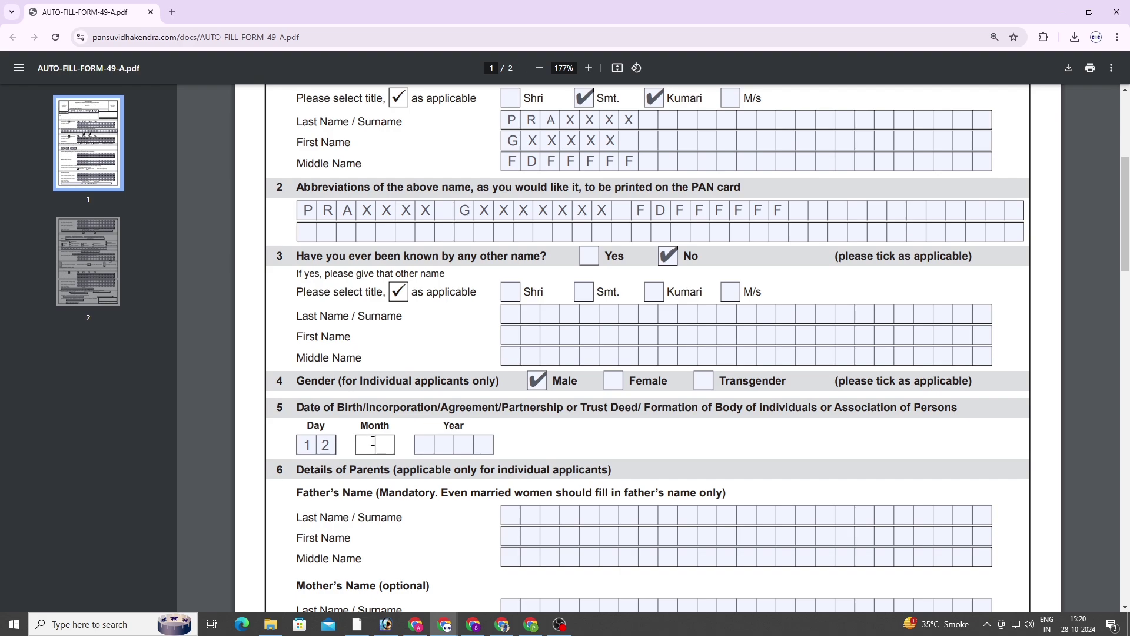
pyautogui.write('06')
pyautogui.click(424, 447)
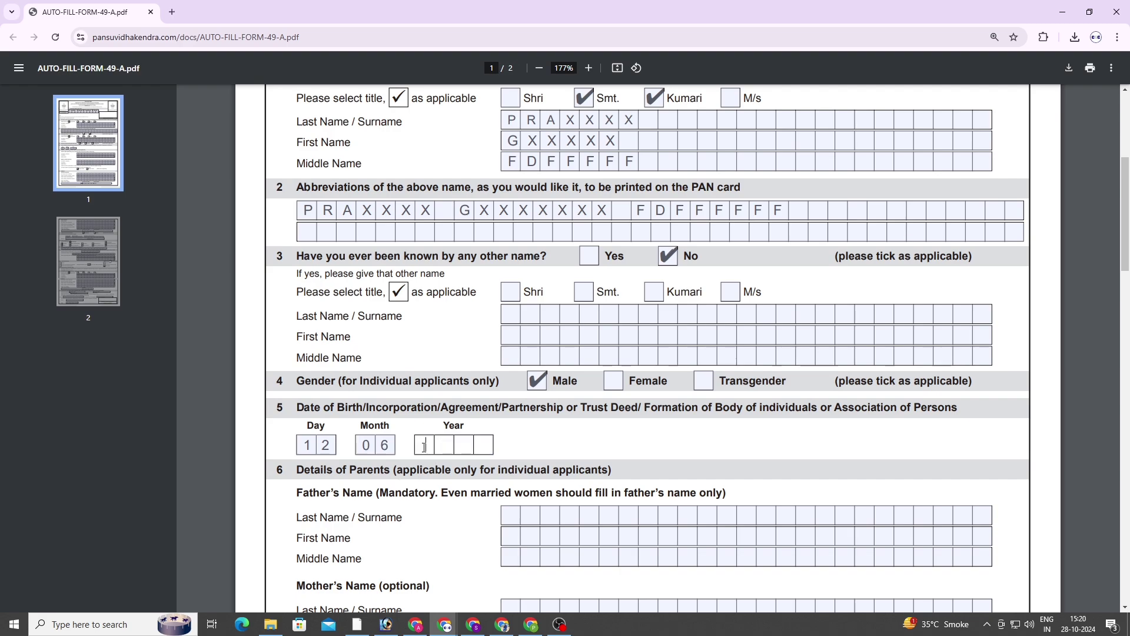
# Fill the birth year with a placeholder, then enter the father's surname and first name.
pyautogui.write('XXXX')
pyautogui.scroll(-5, 437, 468)
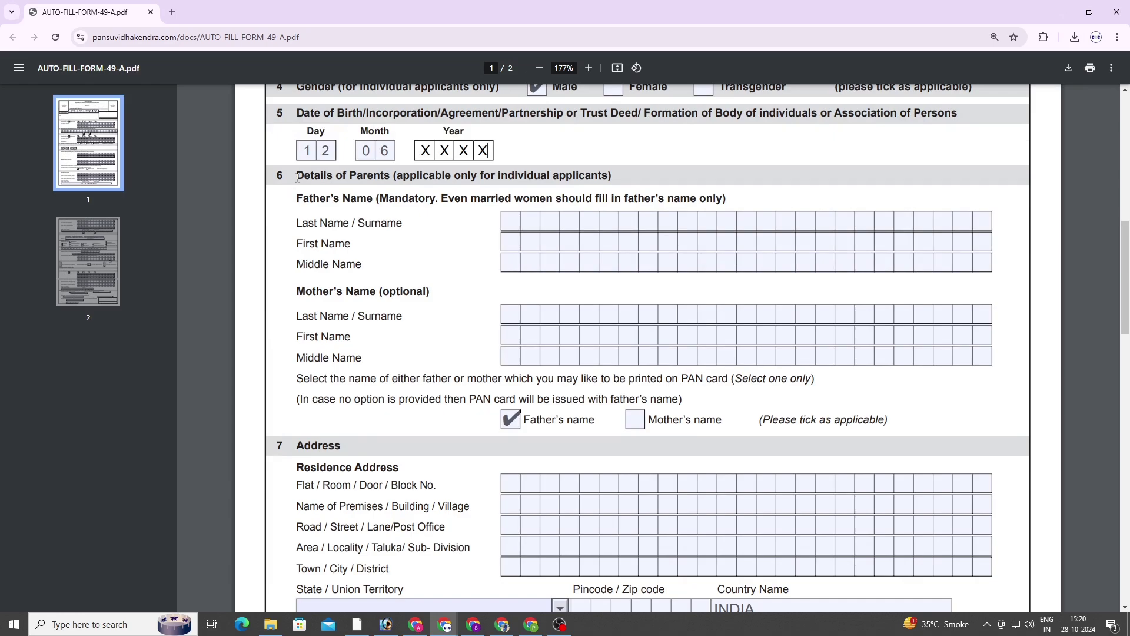
pyautogui.moveTo(296, 176); pyautogui.dragTo(447, 124)
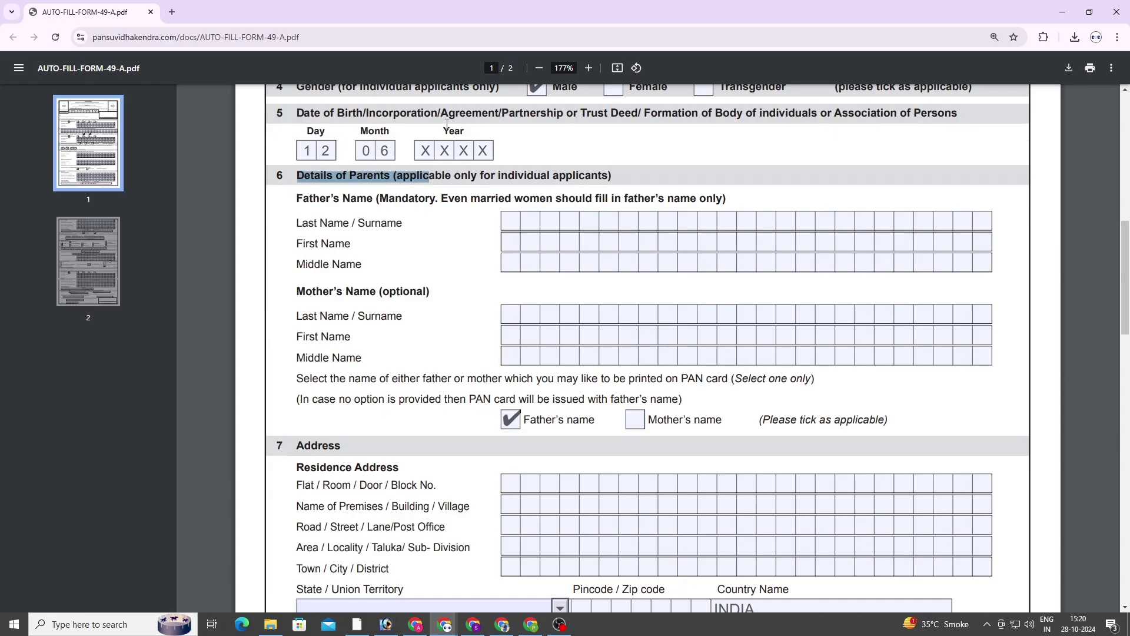
pyautogui.moveTo(298, 199); pyautogui.dragTo(389, 200)
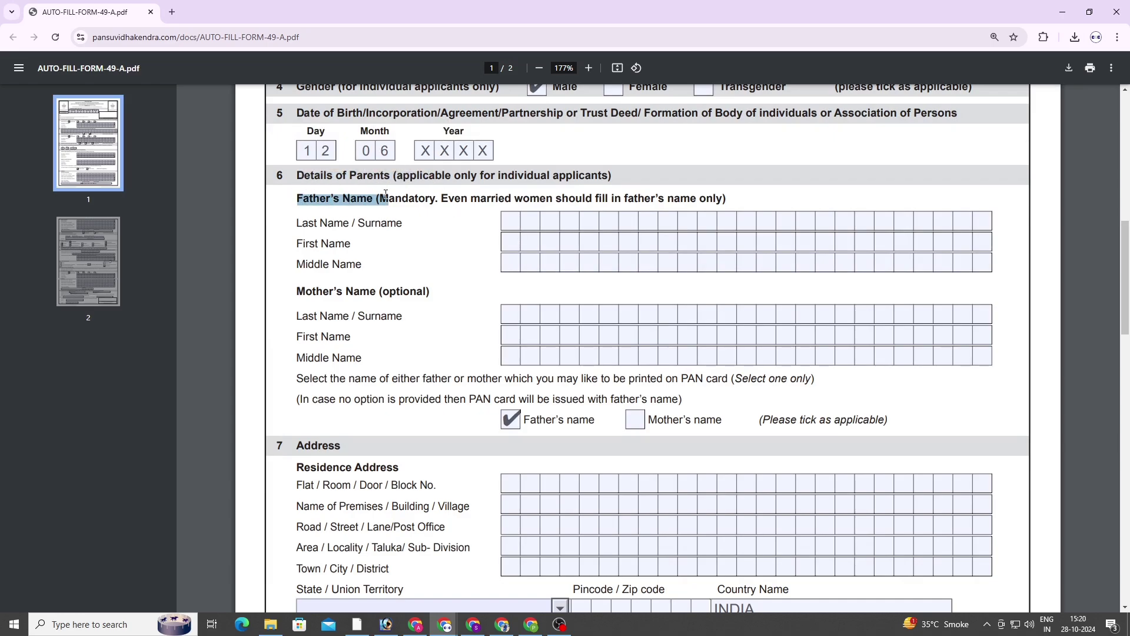
pyautogui.click(513, 221)
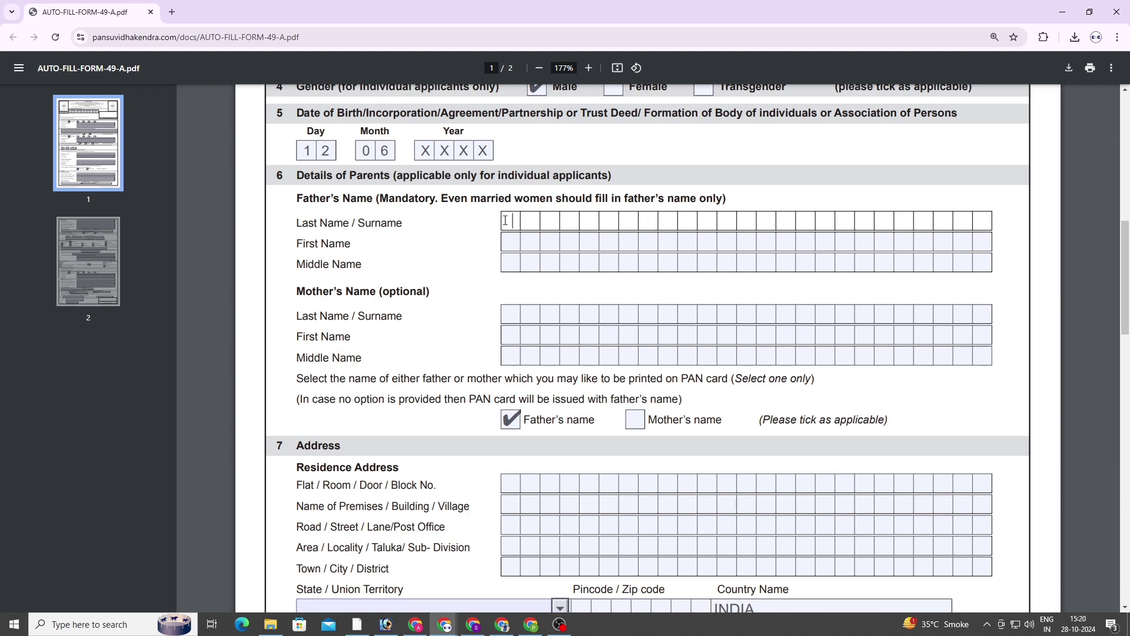
pyautogui.write('GULAXXXX')
pyautogui.moveTo(296, 245); pyautogui.dragTo(363, 242)
pyautogui.click(519, 238)
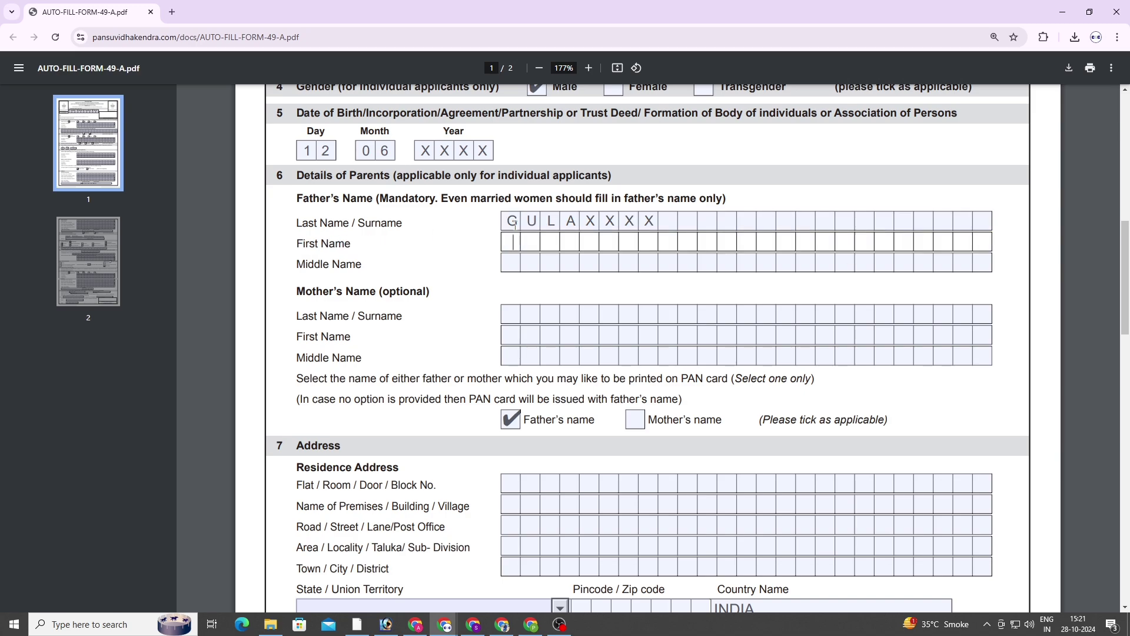
pyautogui.write('VEDAXXXXX')
# Leave the father's middle name and optional mother's name blank and scroll to the address section.
pyautogui.moveTo(296, 266); pyautogui.dragTo(339, 269)
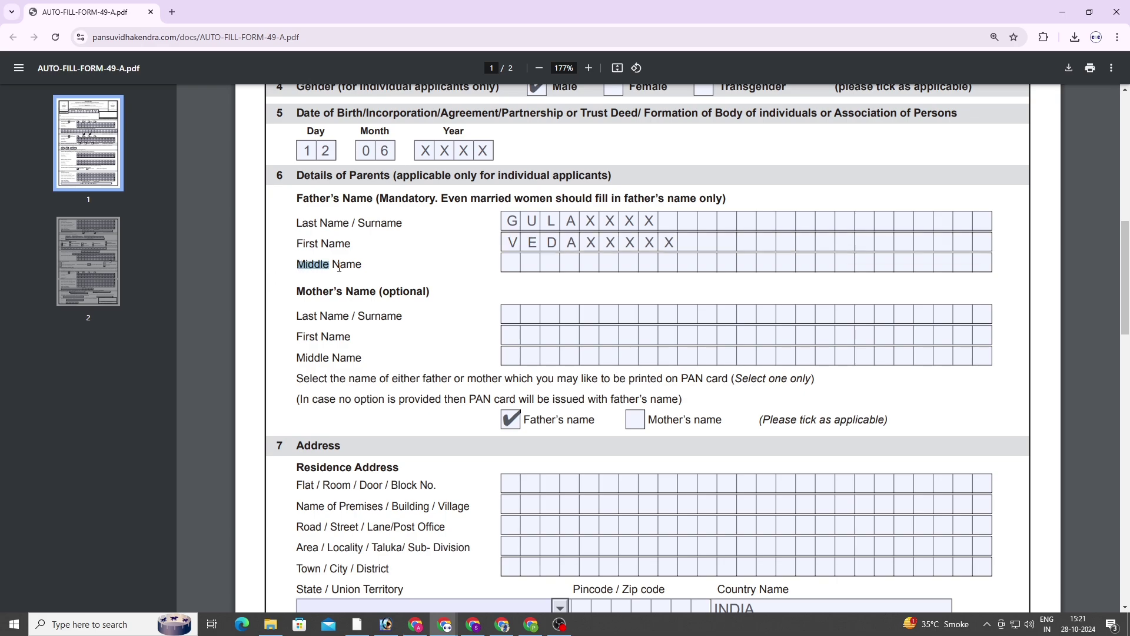
pyautogui.click(363, 266)
pyautogui.click(514, 260)
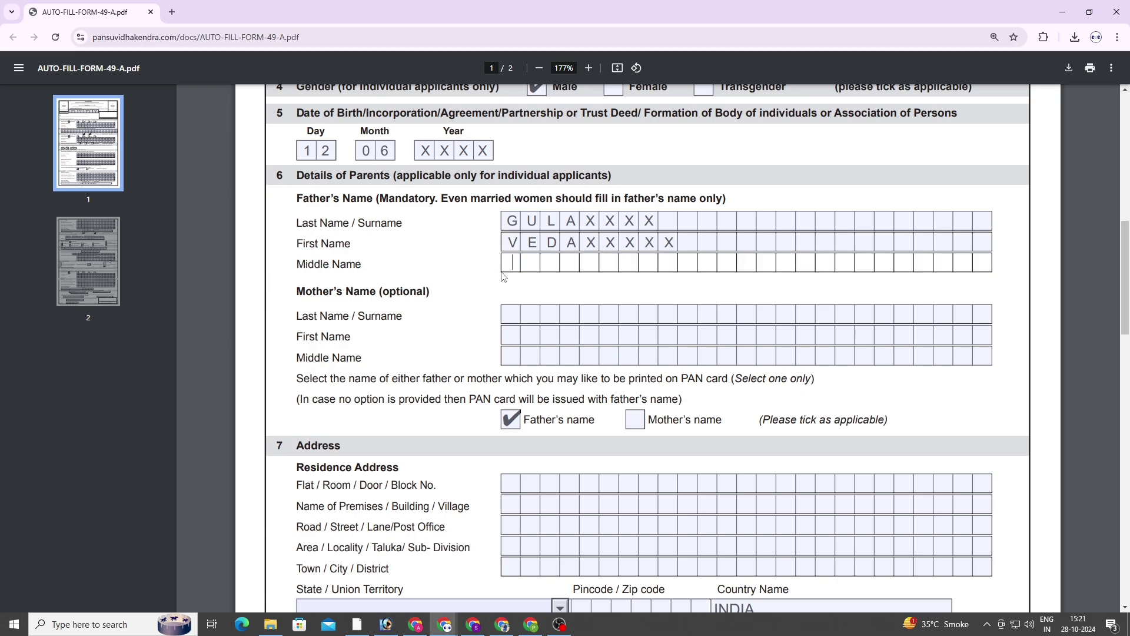
pyautogui.moveTo(299, 292); pyautogui.dragTo(426, 291)
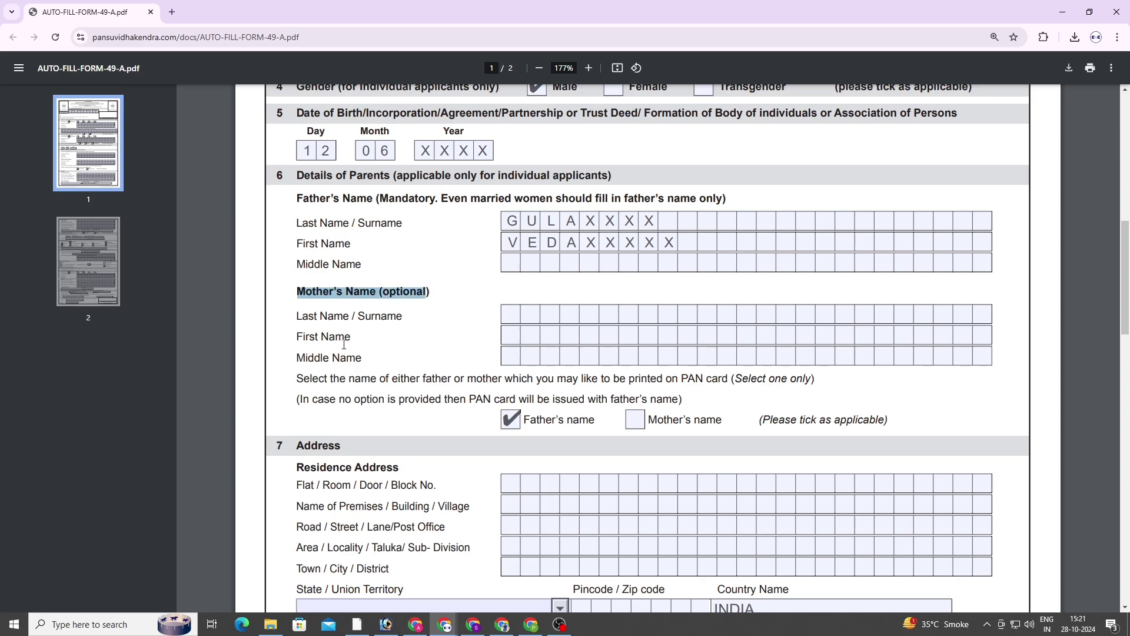
pyautogui.scroll(-5, 558, 365)
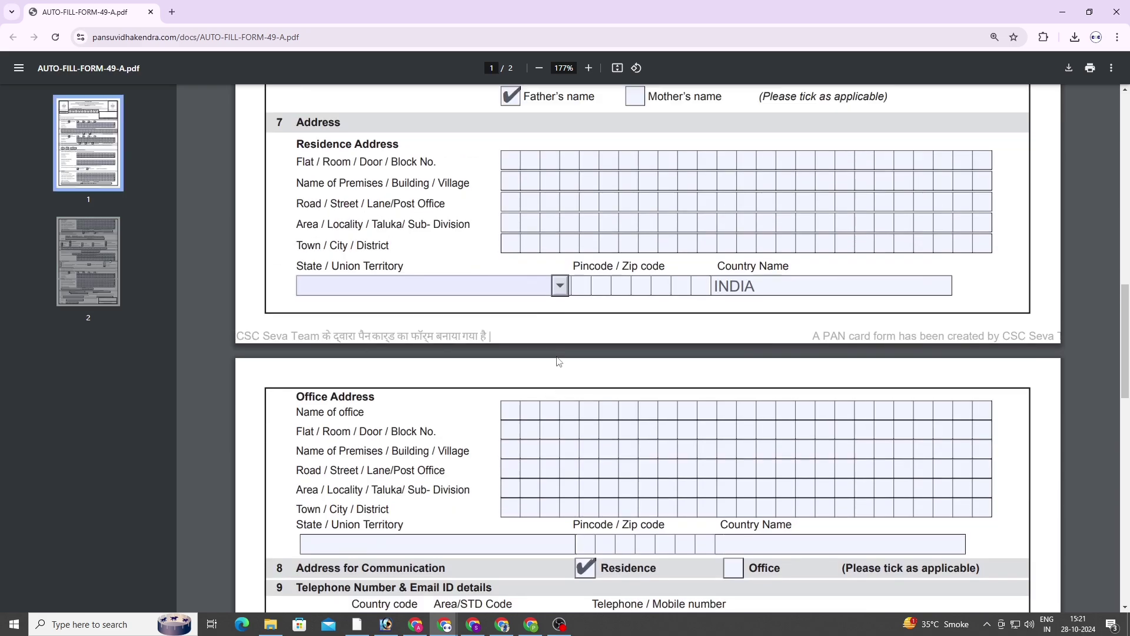
# Enter the flat/door number and the building or village name of the residence address.
pyautogui.scroll(1, 559, 361)
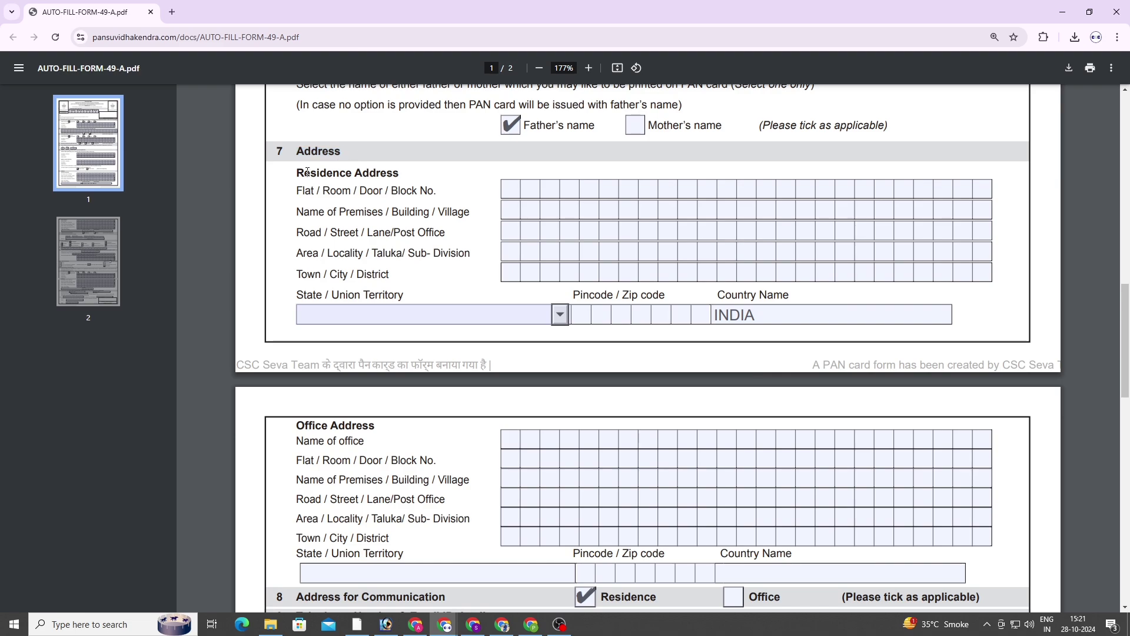
pyautogui.moveTo(296, 173); pyautogui.dragTo(400, 173)
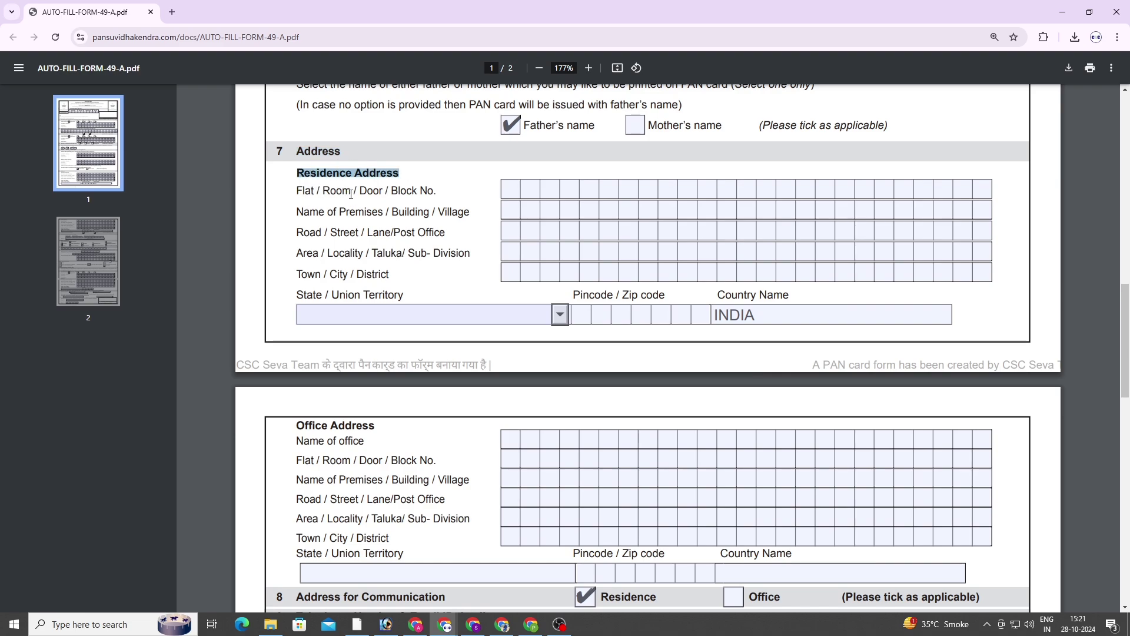
pyautogui.click(512, 188)
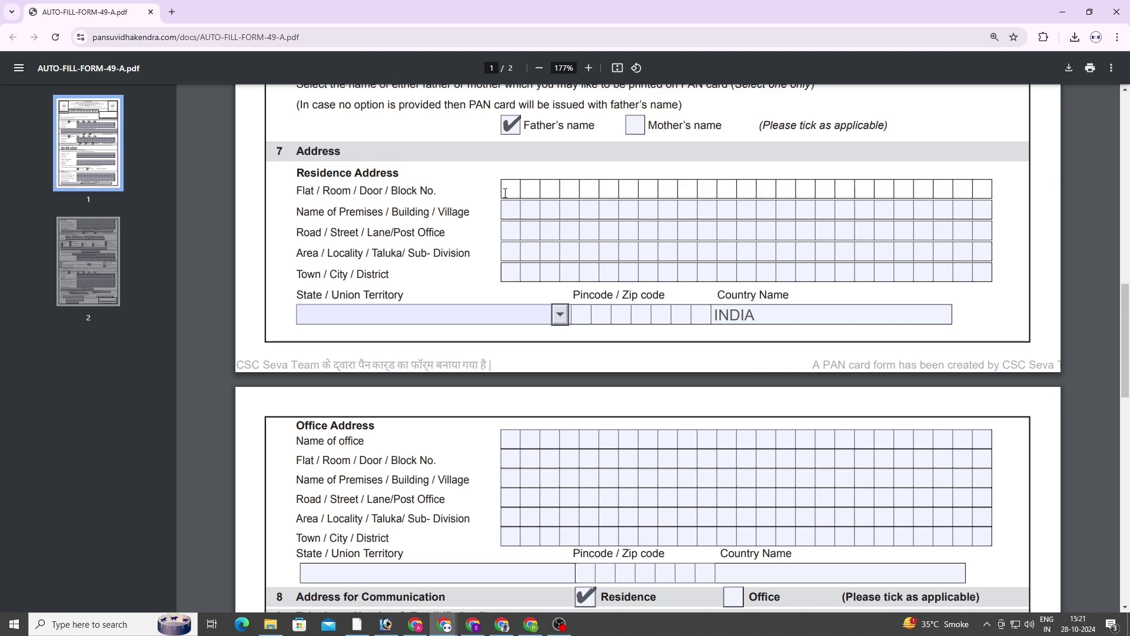
pyautogui.write('123')
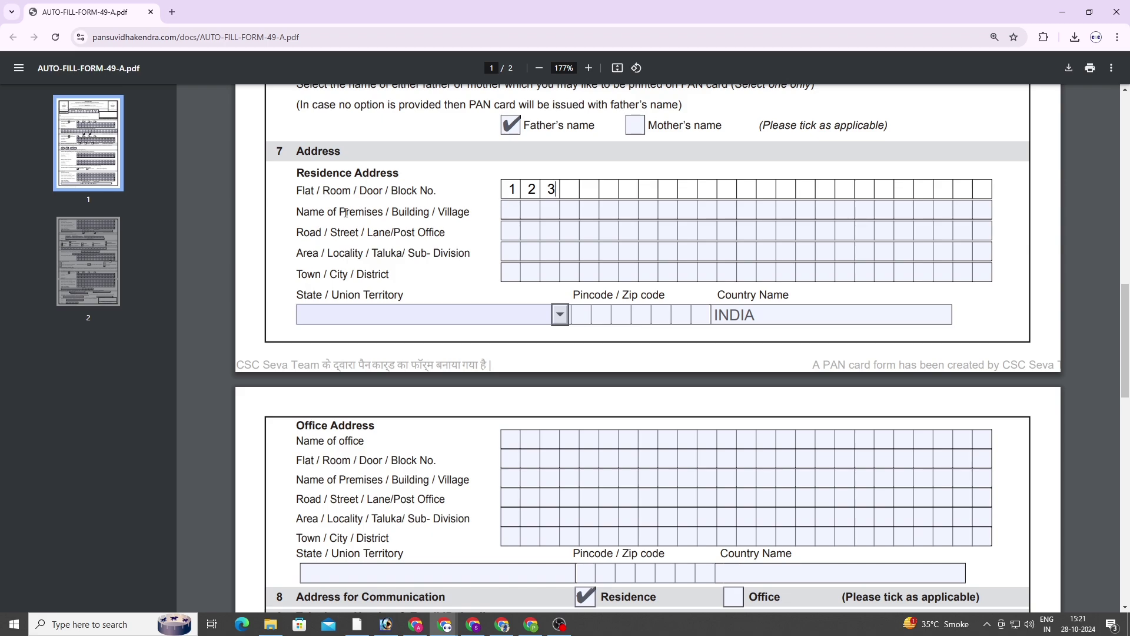
pyautogui.moveTo(298, 211); pyautogui.dragTo(463, 206)
pyautogui.click(511, 206)
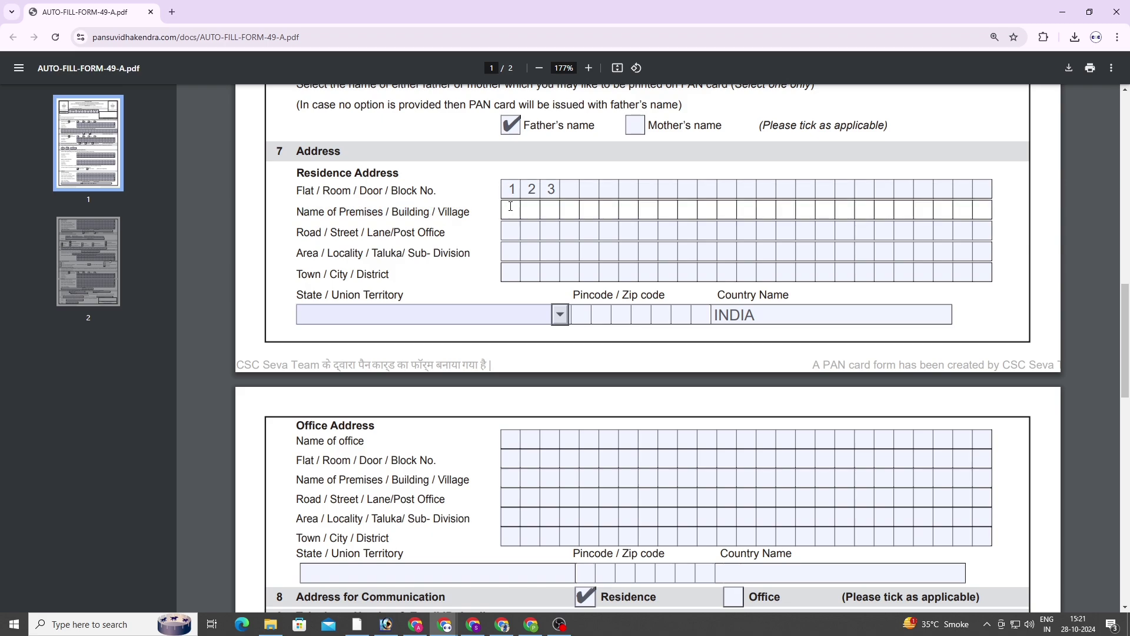
pyautogui.write('BHAKHXXXXX')
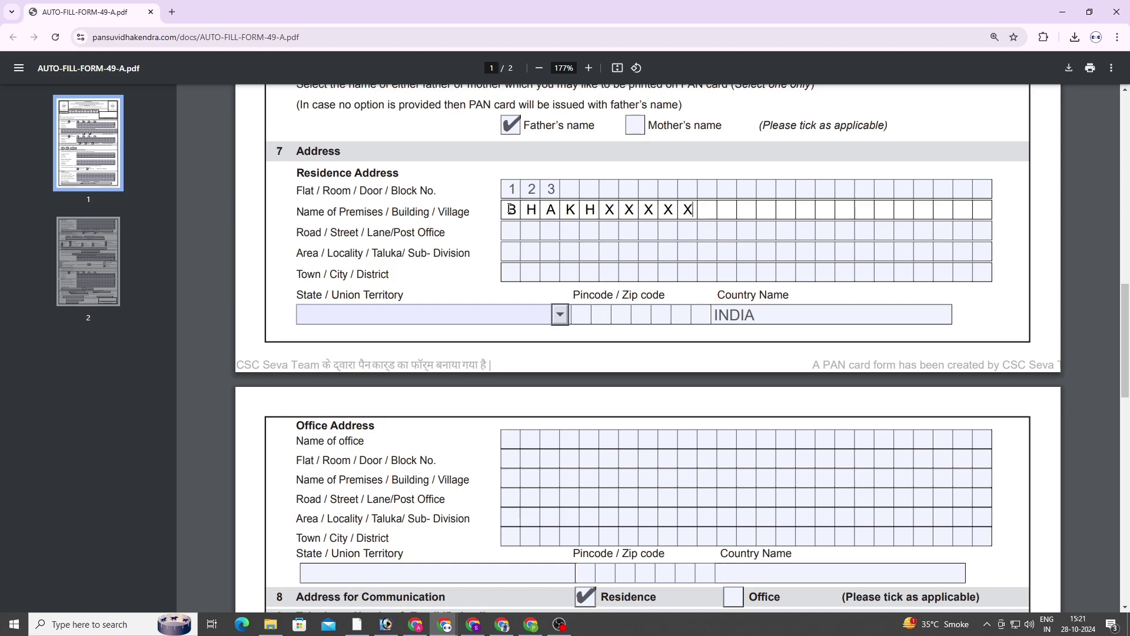
# Fill the road/street and area/locality lines of the residence address.
pyautogui.moveTo(302, 229); pyautogui.dragTo(445, 235)
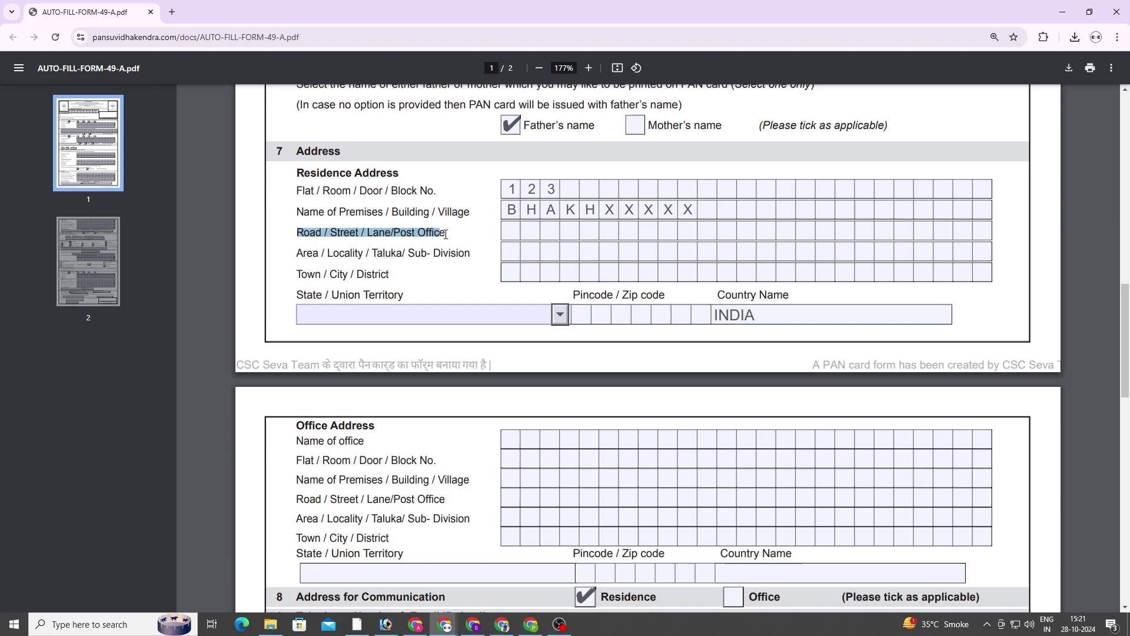
pyautogui.click(506, 231)
pyautogui.write('BH')
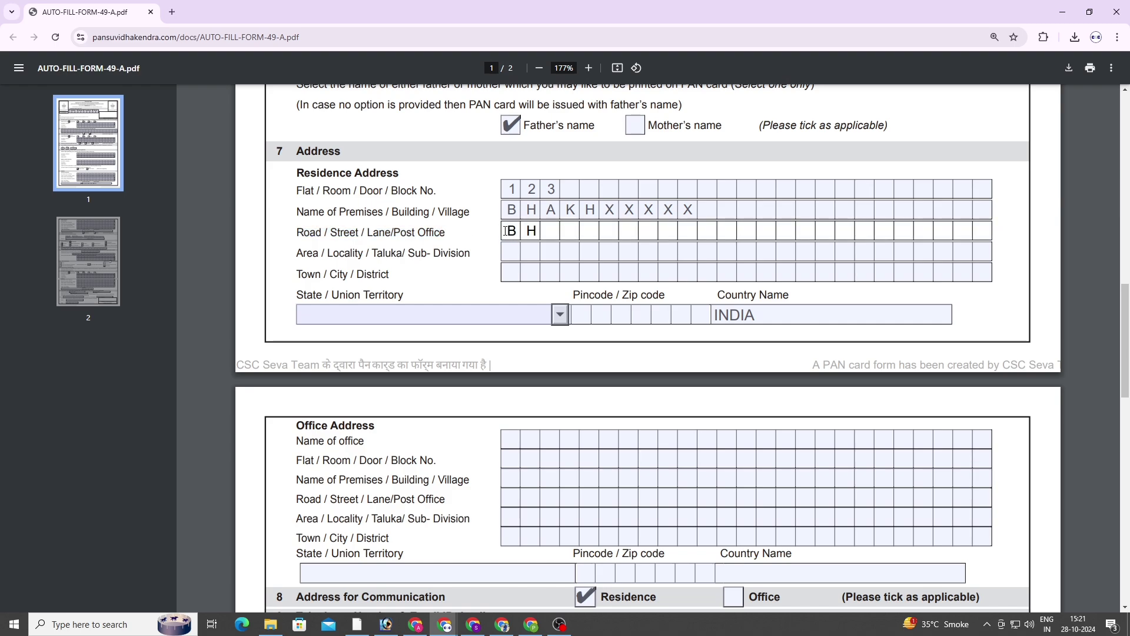
pyautogui.write('AXXXXX')
pyautogui.moveTo(297, 254); pyautogui.dragTo(498, 269)
pyautogui.click(515, 251)
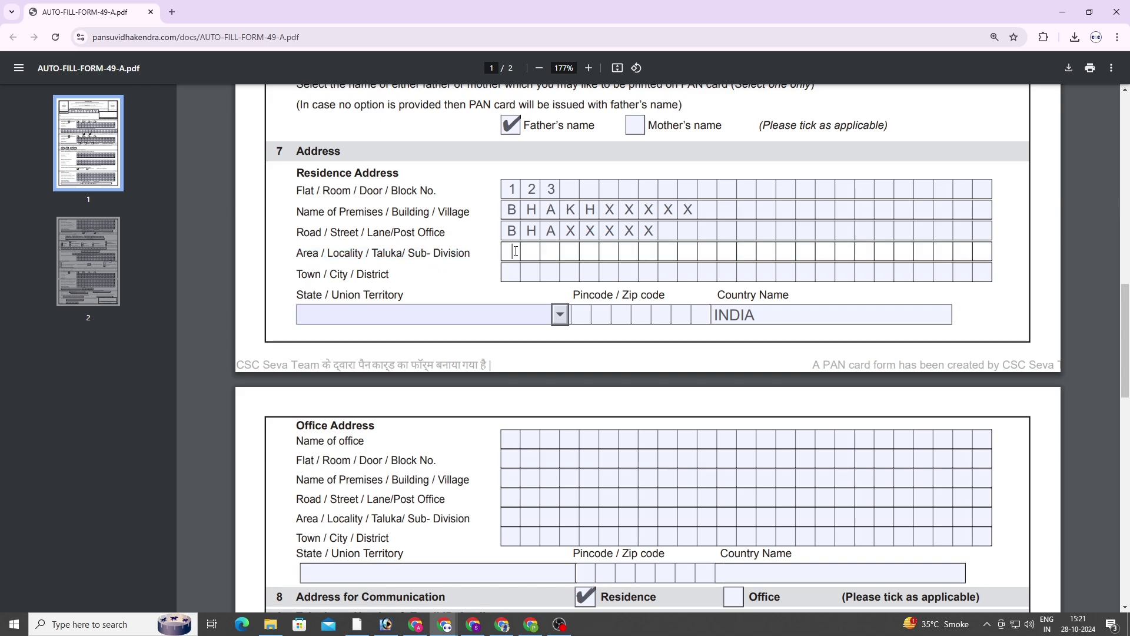
pyautogui.write('DANTIXXXX')
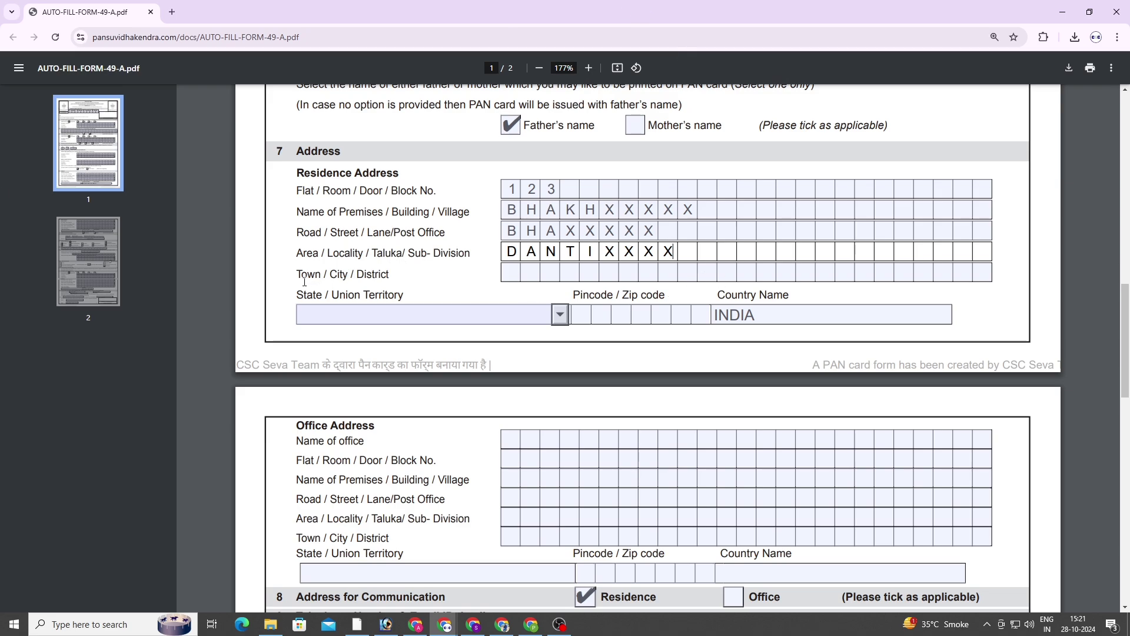
pyautogui.moveTo(304, 282); pyautogui.dragTo(398, 269)
# Enter the town, state and pincode of the residence address, confirming the country is INDIA.
pyautogui.click(514, 273)
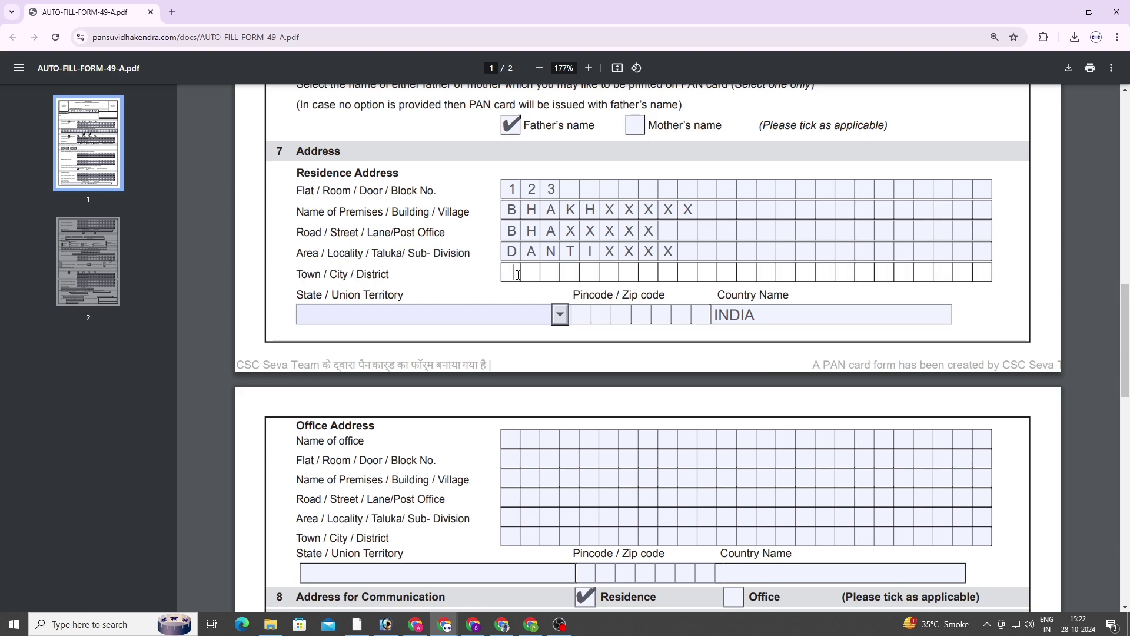
pyautogui.write('DDFDFDD')
pyautogui.moveTo(296, 295); pyautogui.dragTo(346, 301)
pyautogui.click(351, 318)
pyautogui.write('GU')
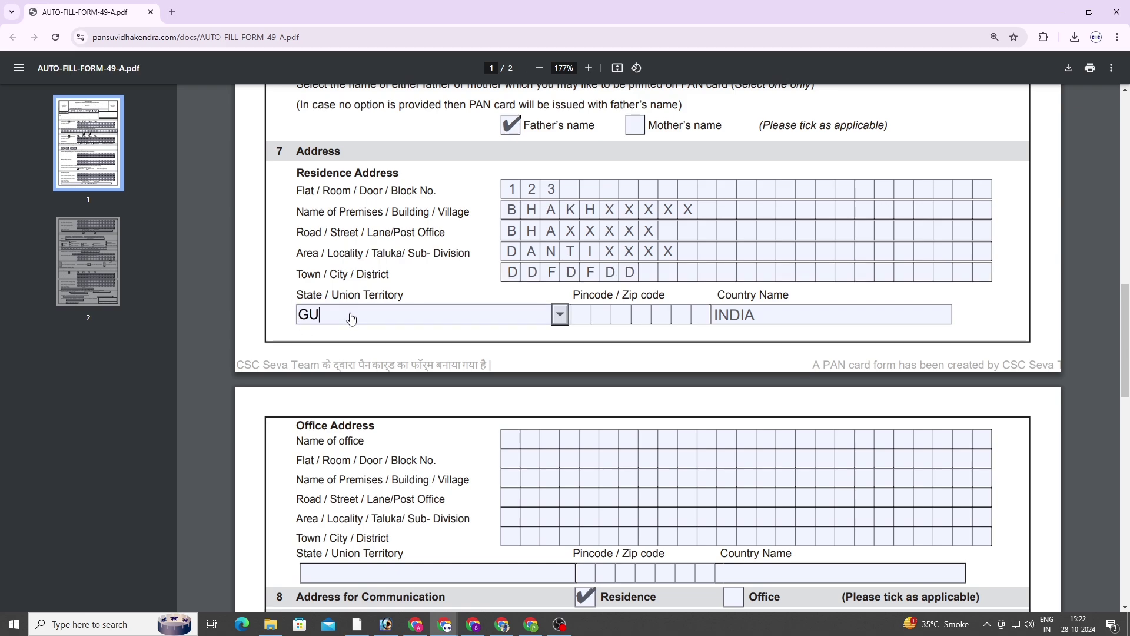
pyautogui.write('JAXXXXX')
pyautogui.moveTo(573, 295); pyautogui.dragTo(681, 297)
pyautogui.click(610, 310)
pyautogui.write('3')
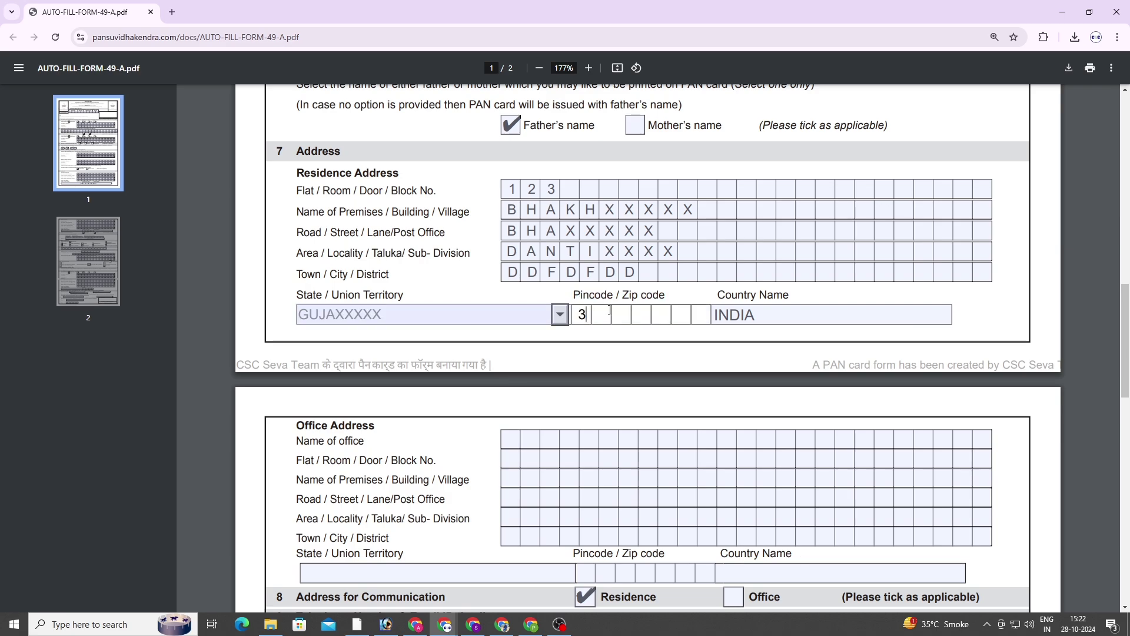
pyautogui.write('85XXXX')
pyautogui.moveTo(731, 294); pyautogui.dragTo(805, 292)
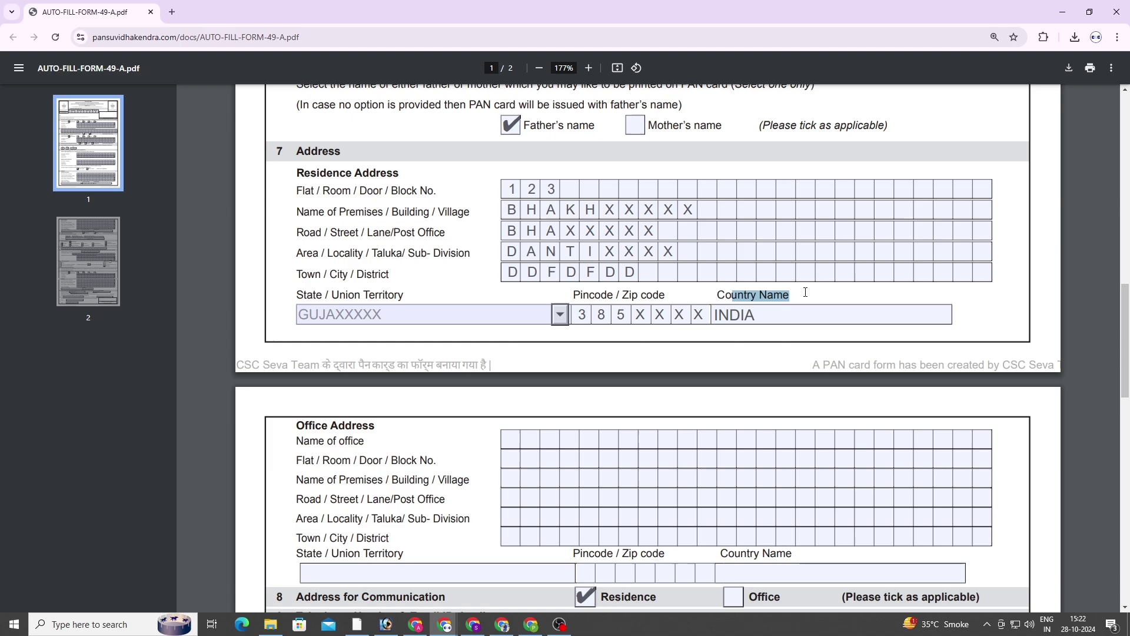
pyautogui.click(761, 320)
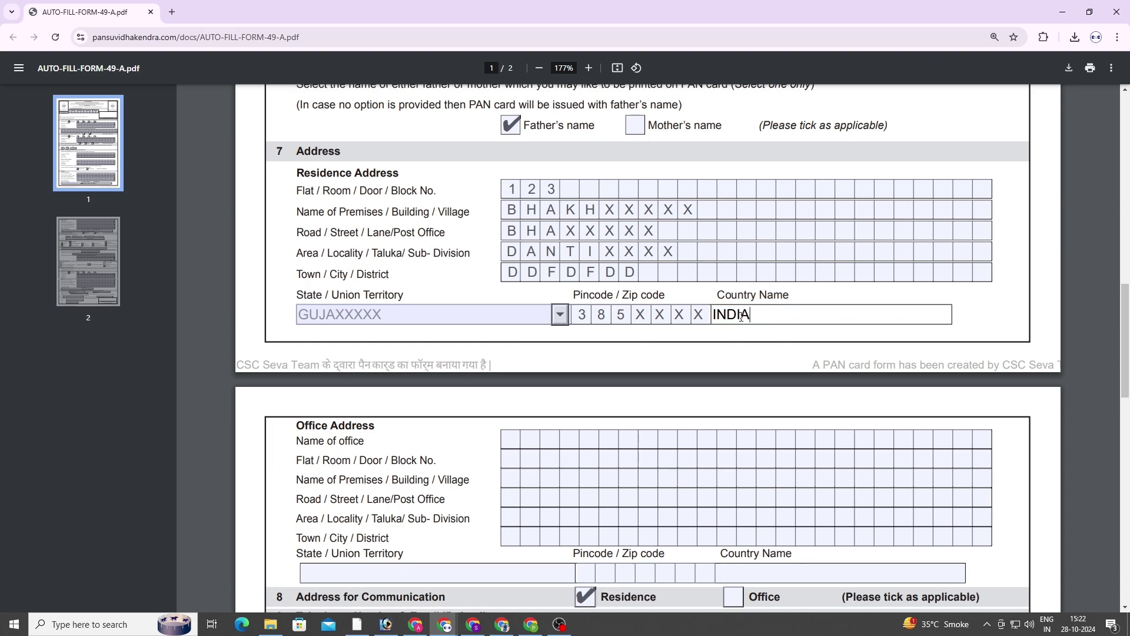
# Skip the office address and keep Residence as the address for communication.
pyautogui.scroll(-4, 623, 404)
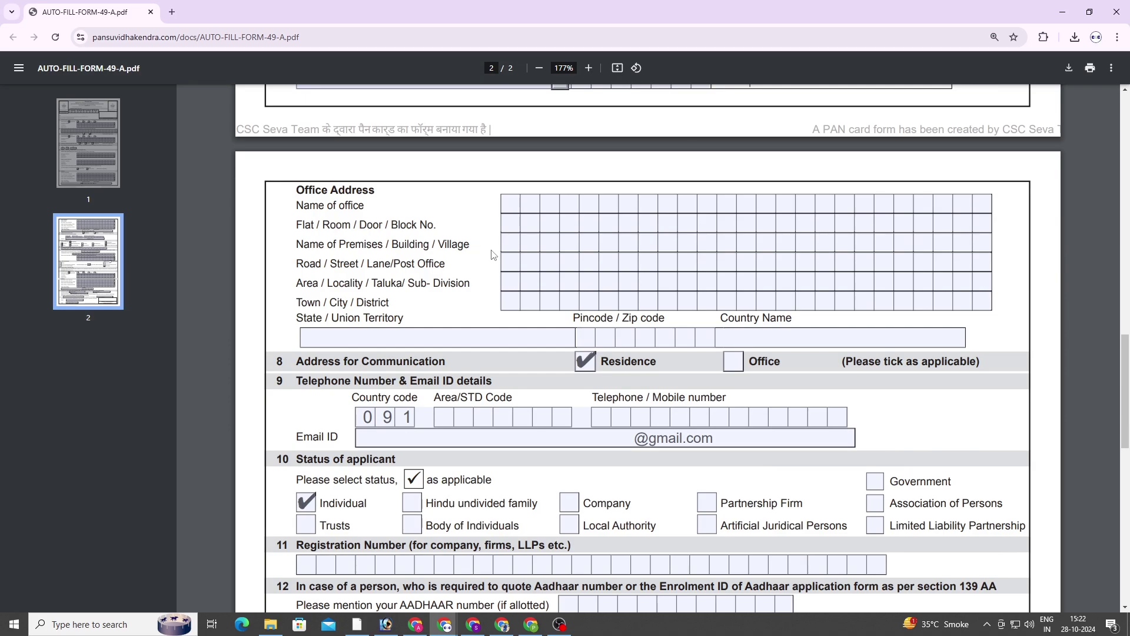
pyautogui.moveTo(287, 200); pyautogui.dragTo(353, 195)
pyautogui.moveTo(392, 237); pyautogui.dragTo(399, 316)
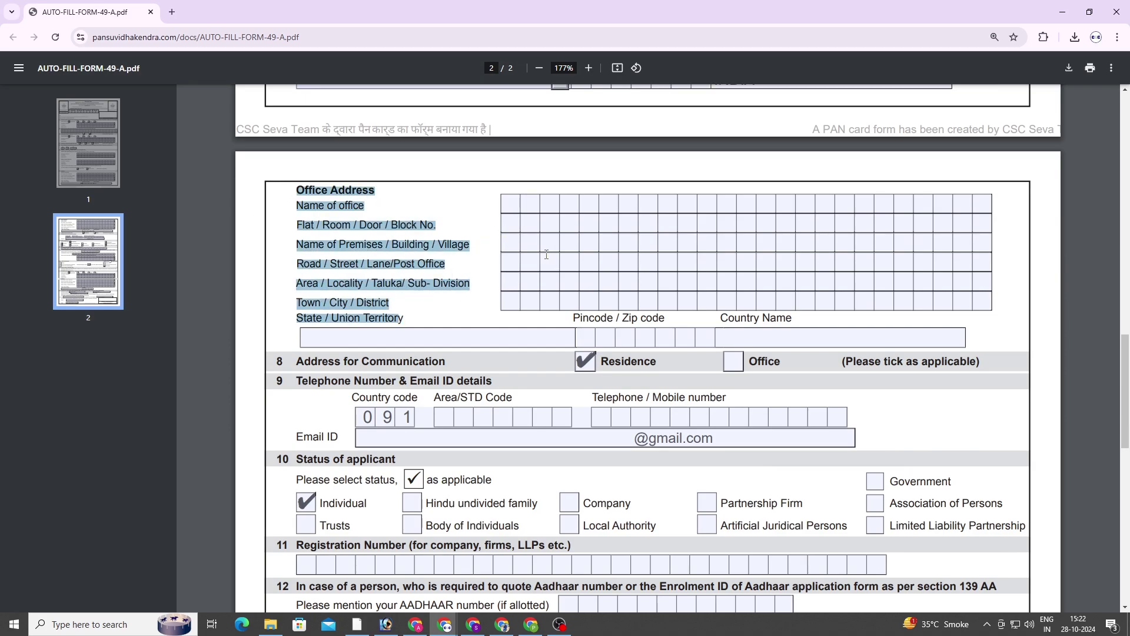
pyautogui.scroll(-2, 548, 255)
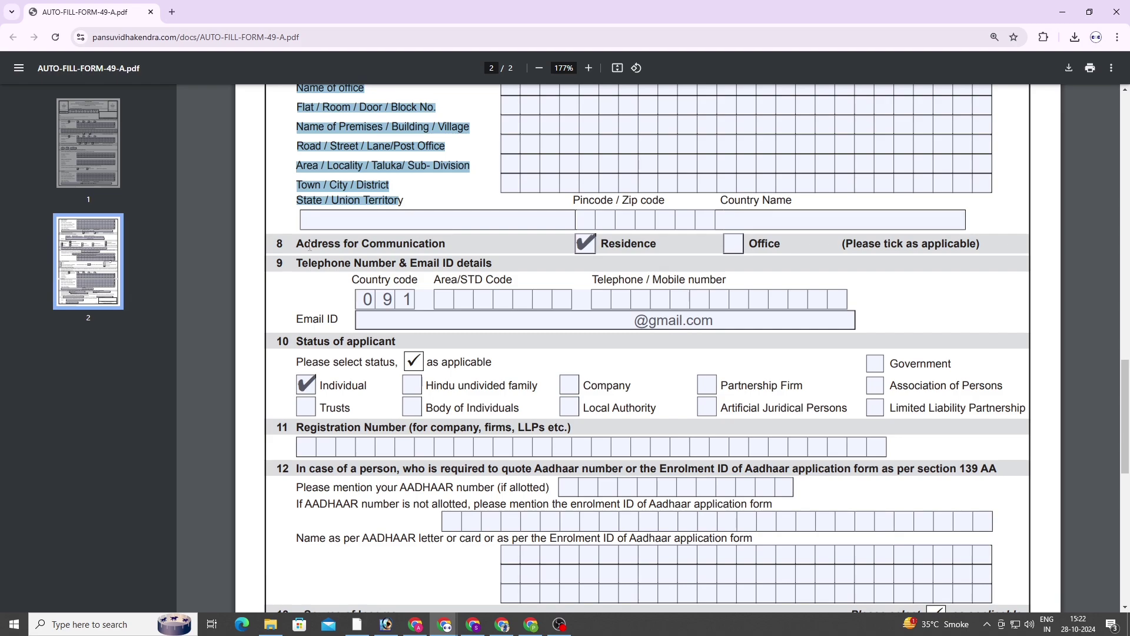
pyautogui.moveTo(296, 243); pyautogui.dragTo(440, 243)
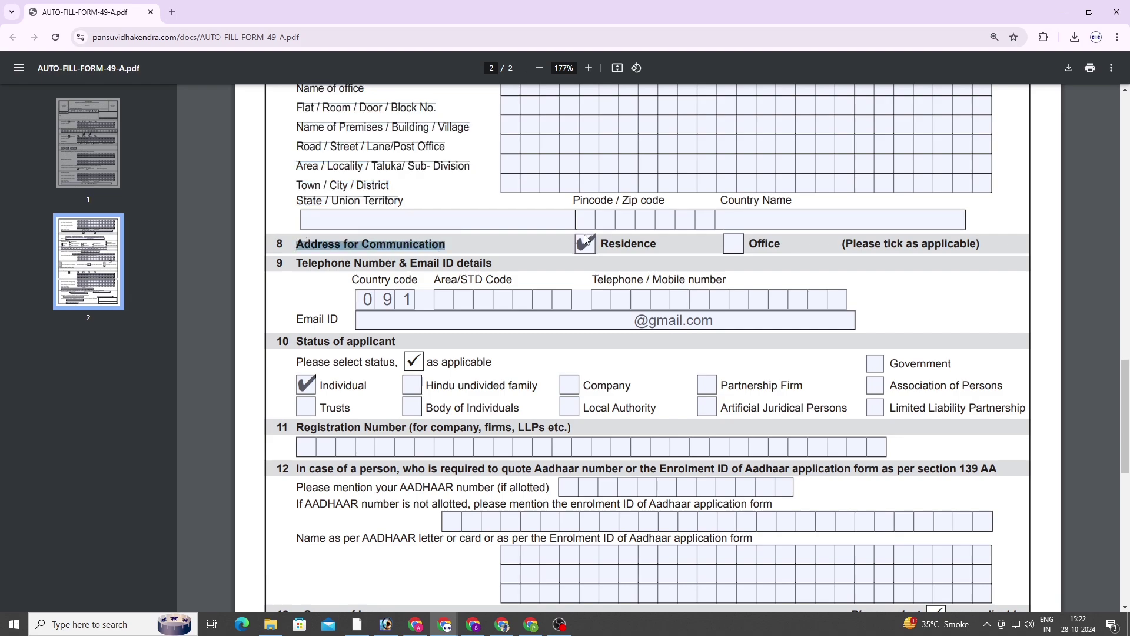
pyautogui.click(579, 244)
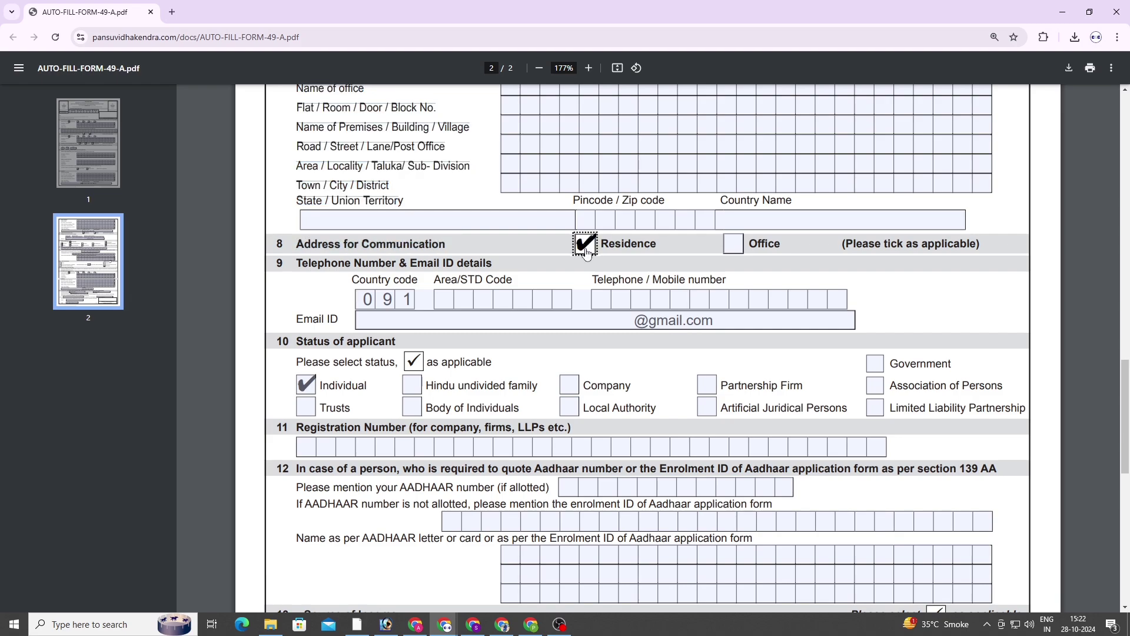
# Keep country code 091 and enter the applicant's STD area code and mobile number.
pyautogui.moveTo(296, 264); pyautogui.dragTo(402, 298)
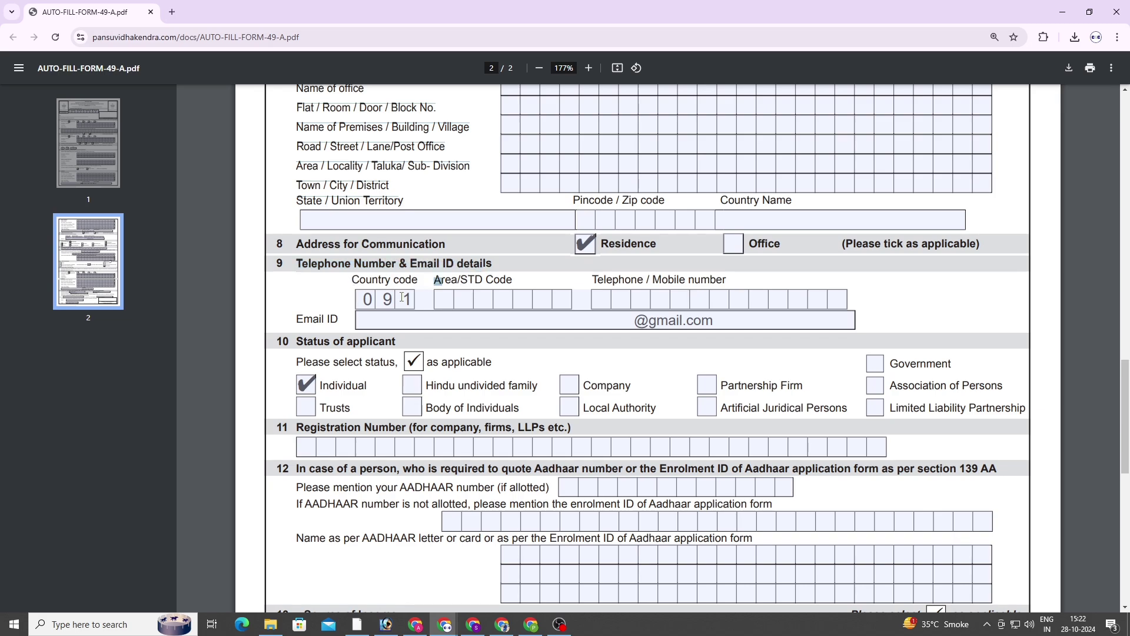
pyautogui.click(490, 280)
pyautogui.doubleClick(445, 300)
pyautogui.click(446, 299)
pyautogui.doubleClick(446, 297)
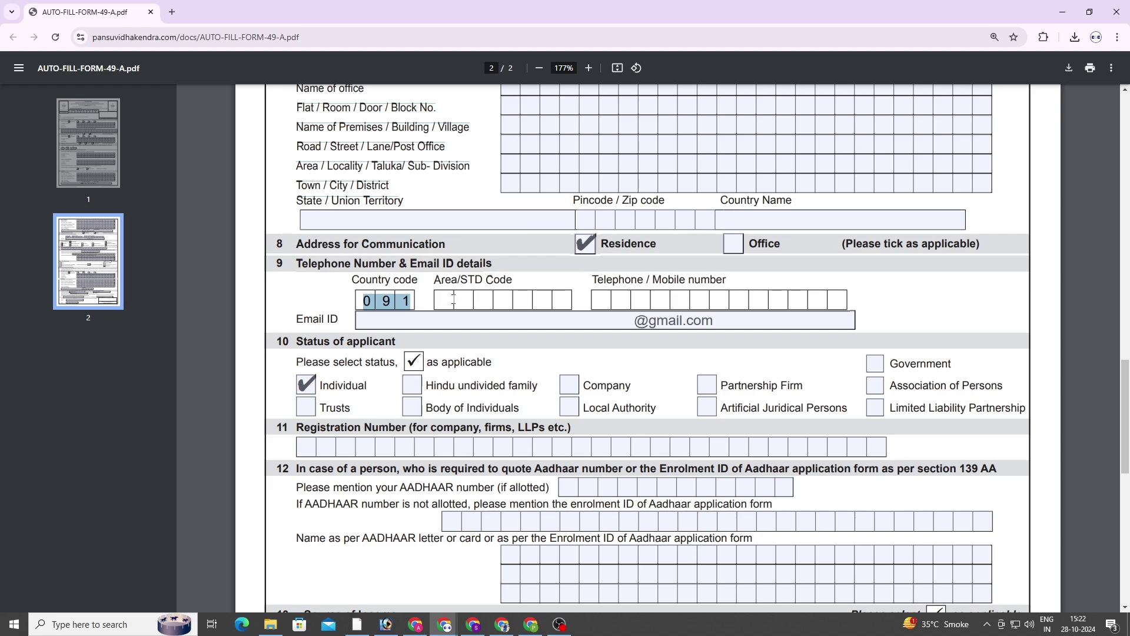
pyautogui.click(432, 298)
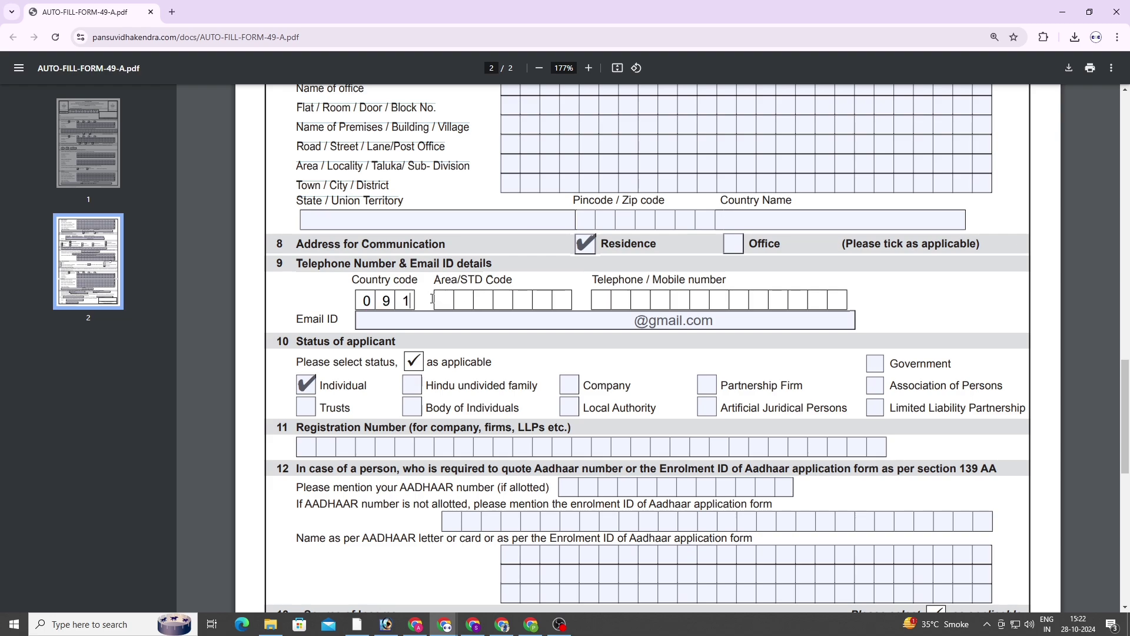
pyautogui.write('027XX')
pyautogui.doubleClick(592, 280)
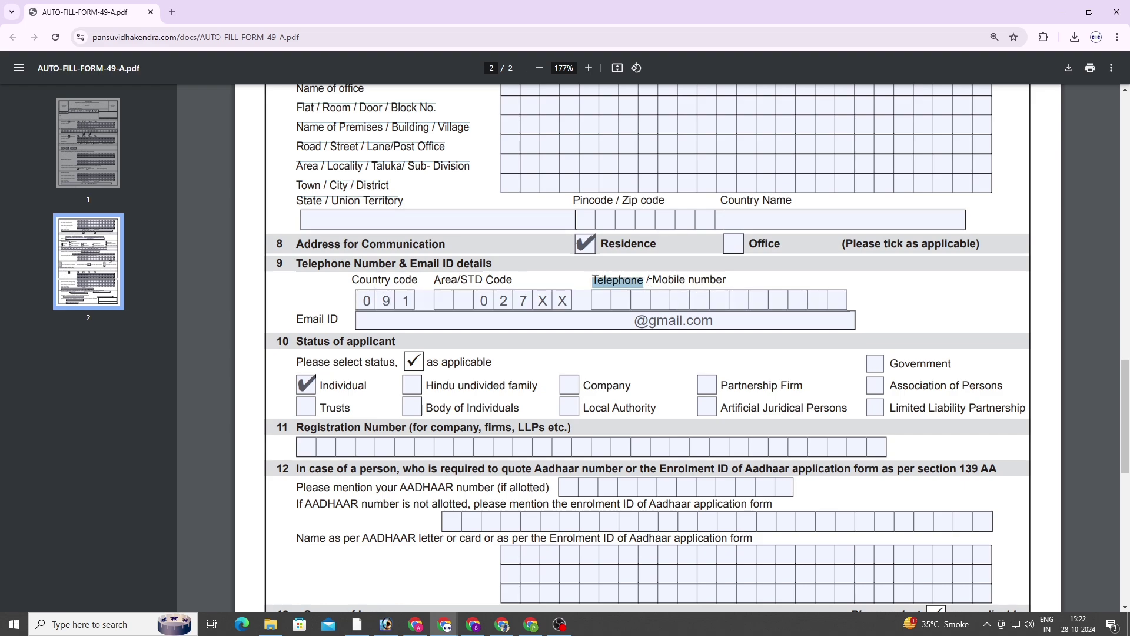
pyautogui.doubleClick(668, 280)
pyautogui.click(603, 299)
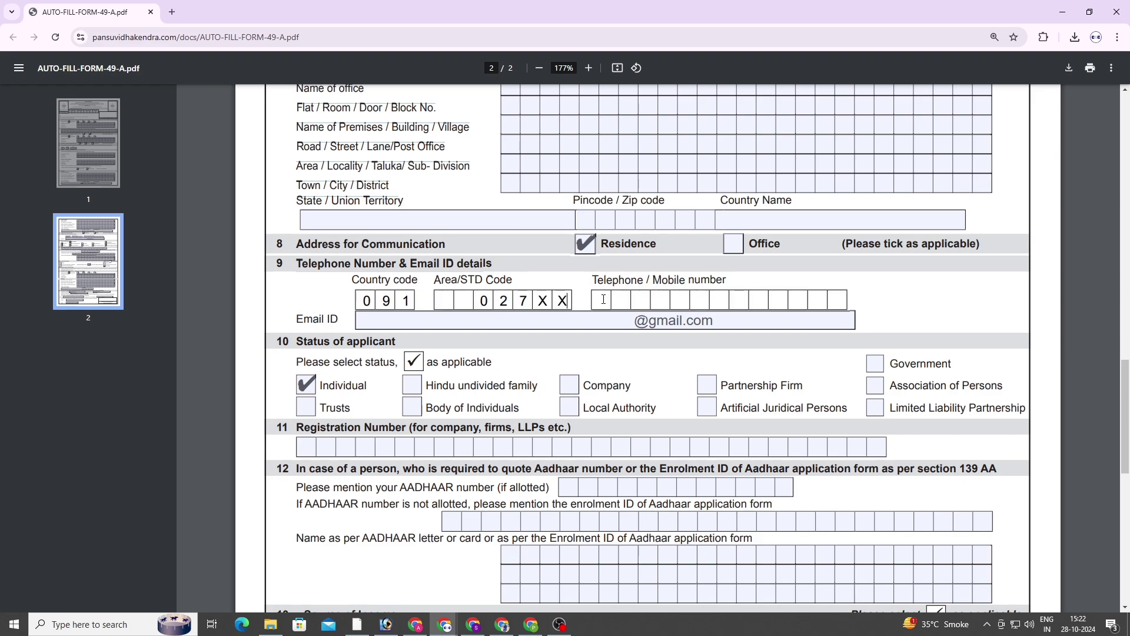
pyautogui.write('989824XXXX')
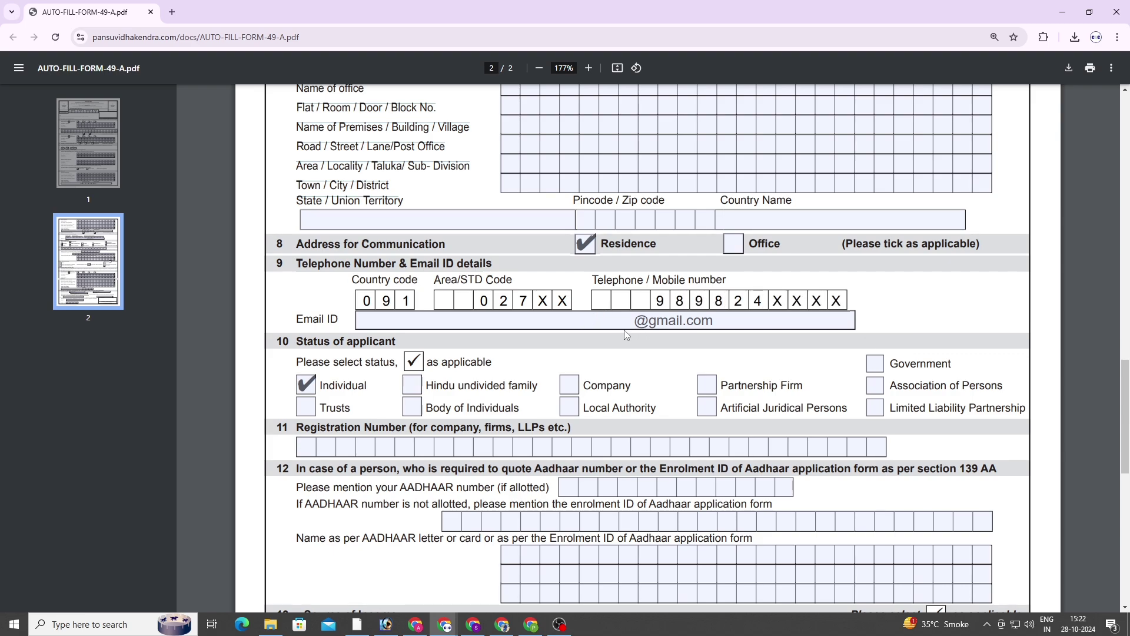
pyautogui.press('Tab')
pyautogui.doubleClick(306, 318)
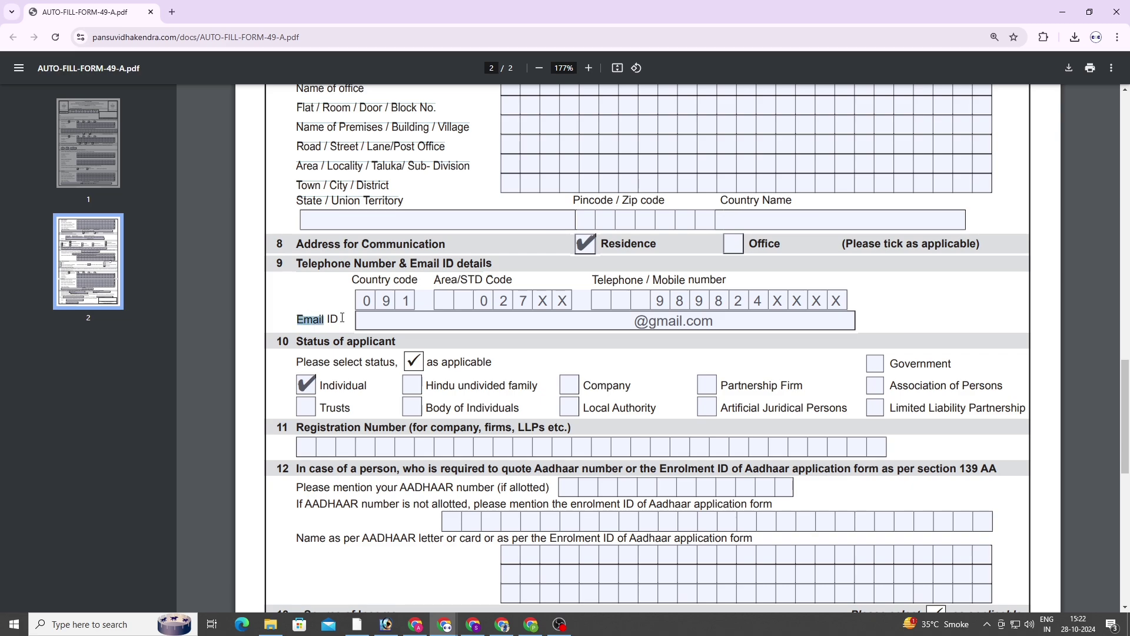
pyautogui.click(627, 322)
pyautogui.doubleClick(625, 323)
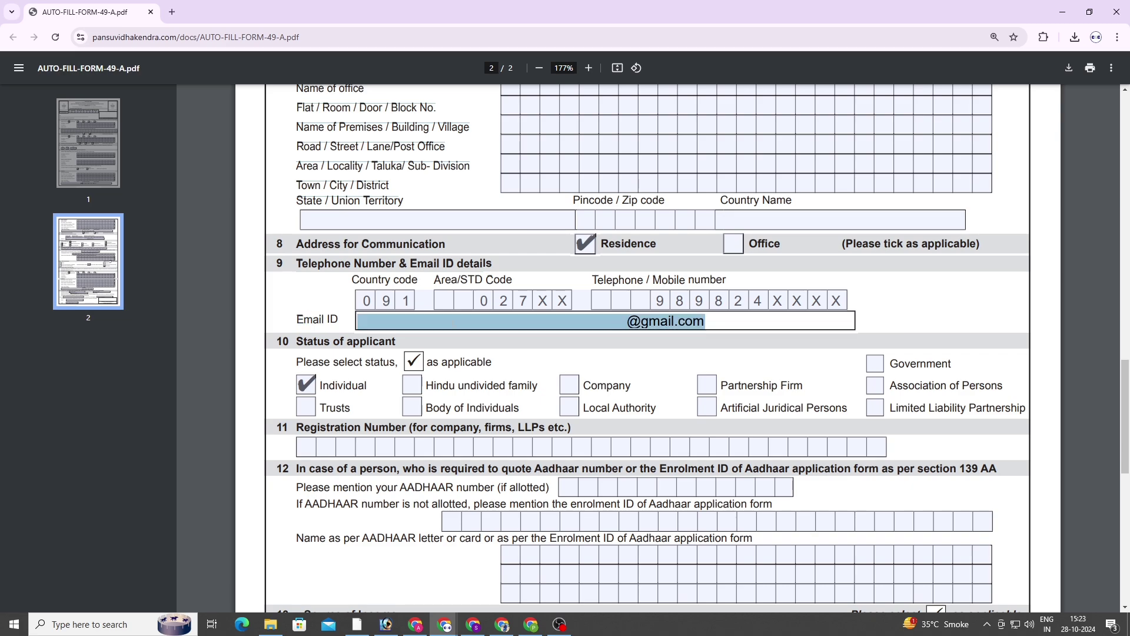
pyautogui.click(546, 322)
pyautogui.moveTo(627, 323); pyautogui.dragTo(431, 327)
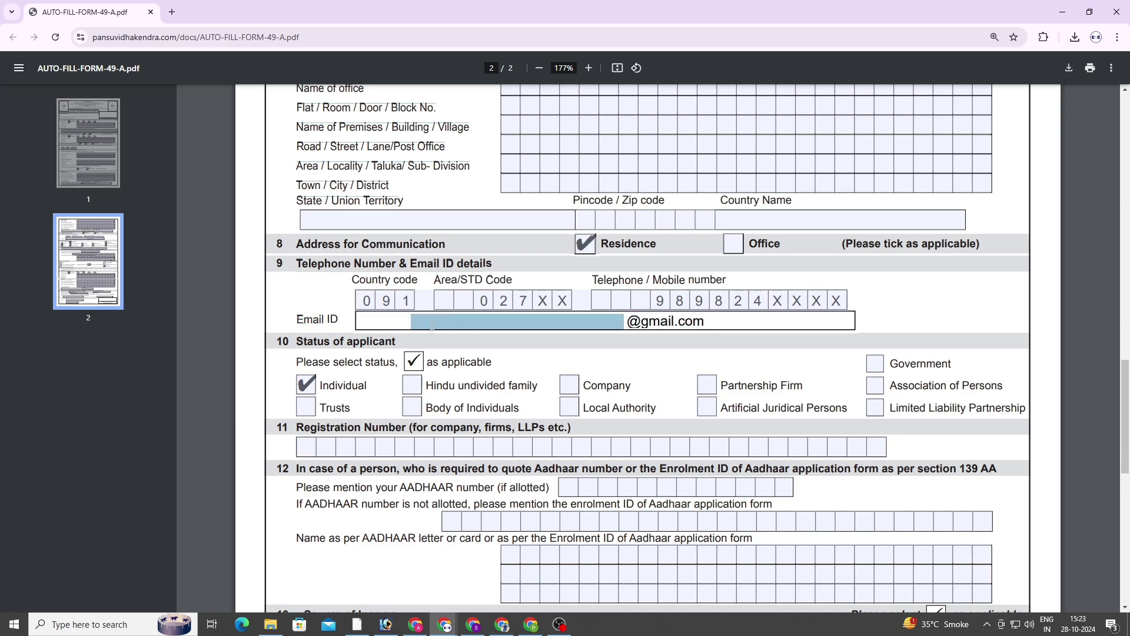
pyautogui.write('SHUBHXX')
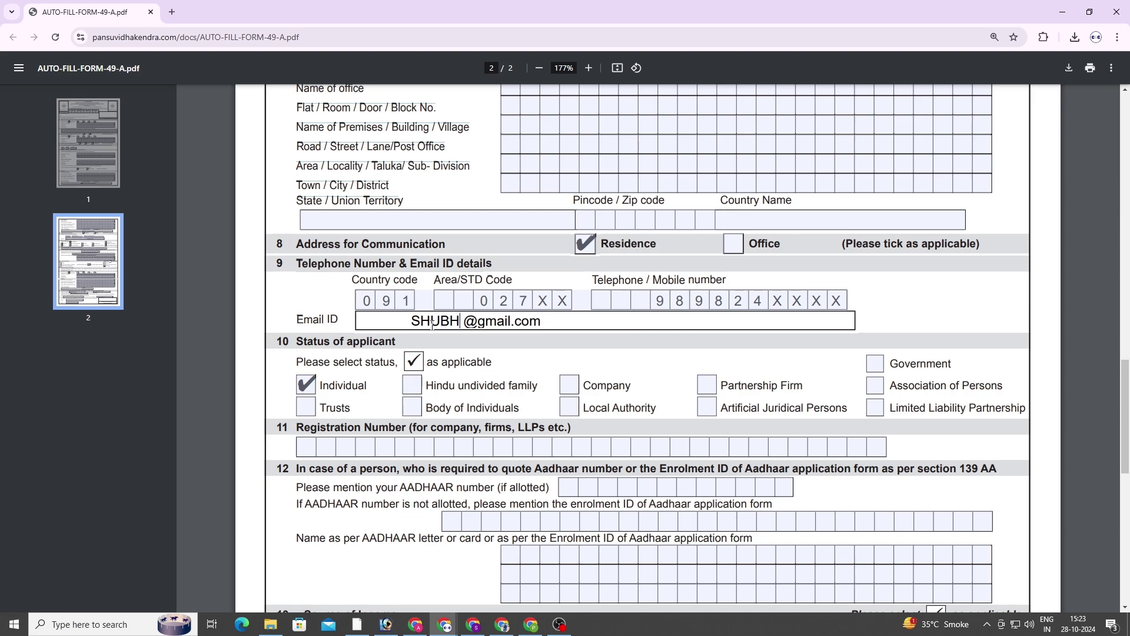
pyautogui.write('XXX')
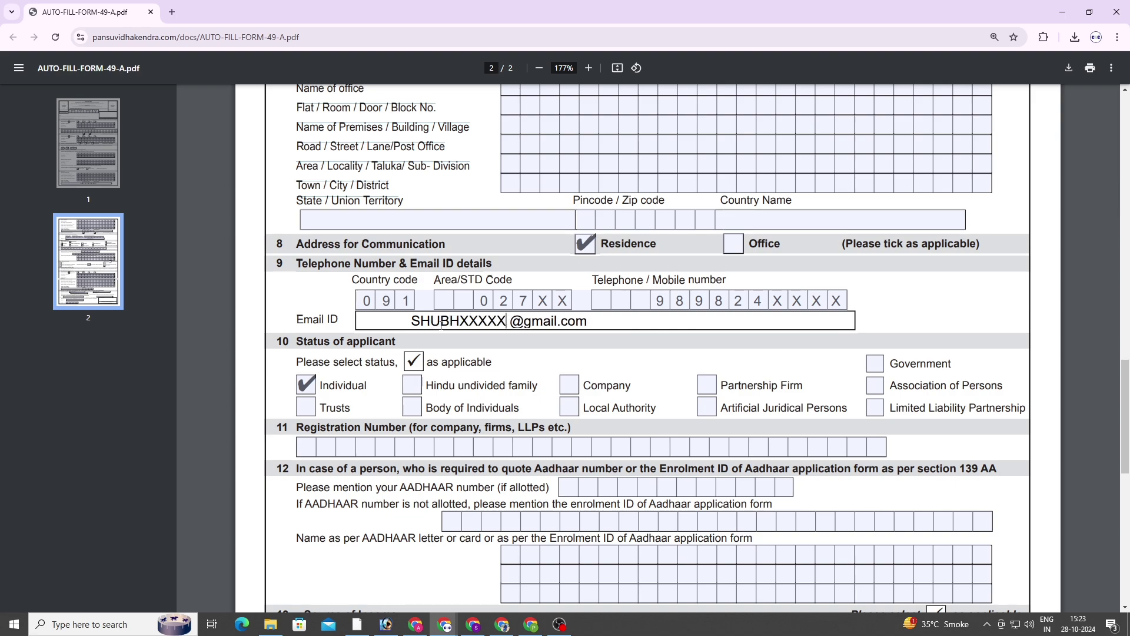
pyautogui.click(298, 353)
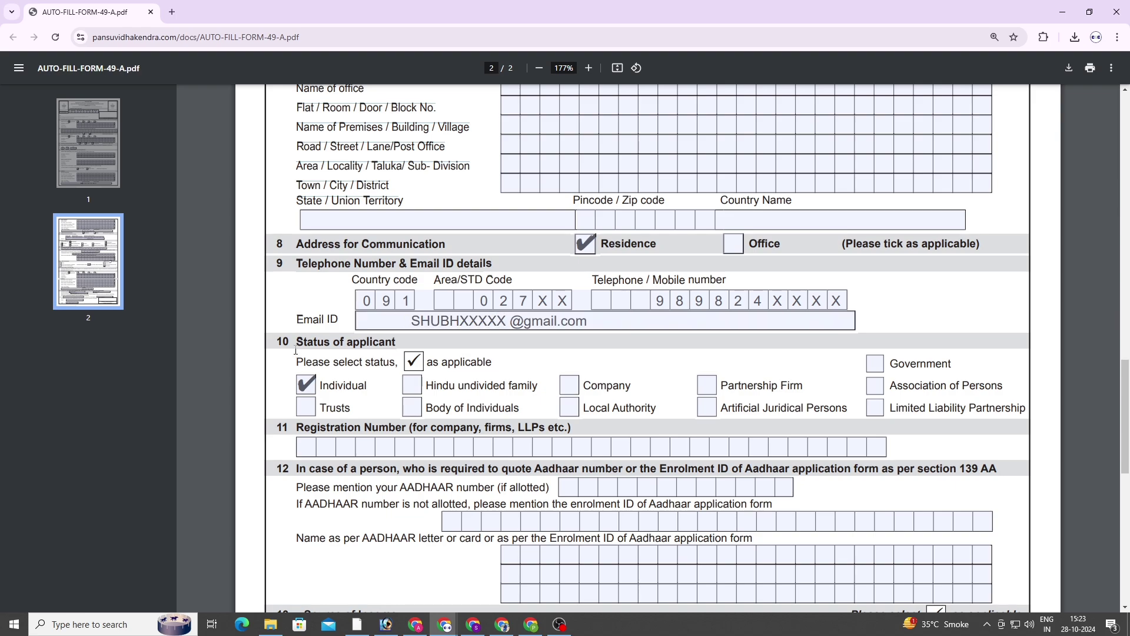
# Confirm Individual as the applicant status and review the row 11 and 12 requirements.
pyautogui.click(305, 389)
pyautogui.moveTo(298, 427); pyautogui.dragTo(403, 418)
pyautogui.moveTo(329, 469); pyautogui.dragTo(278, 475)
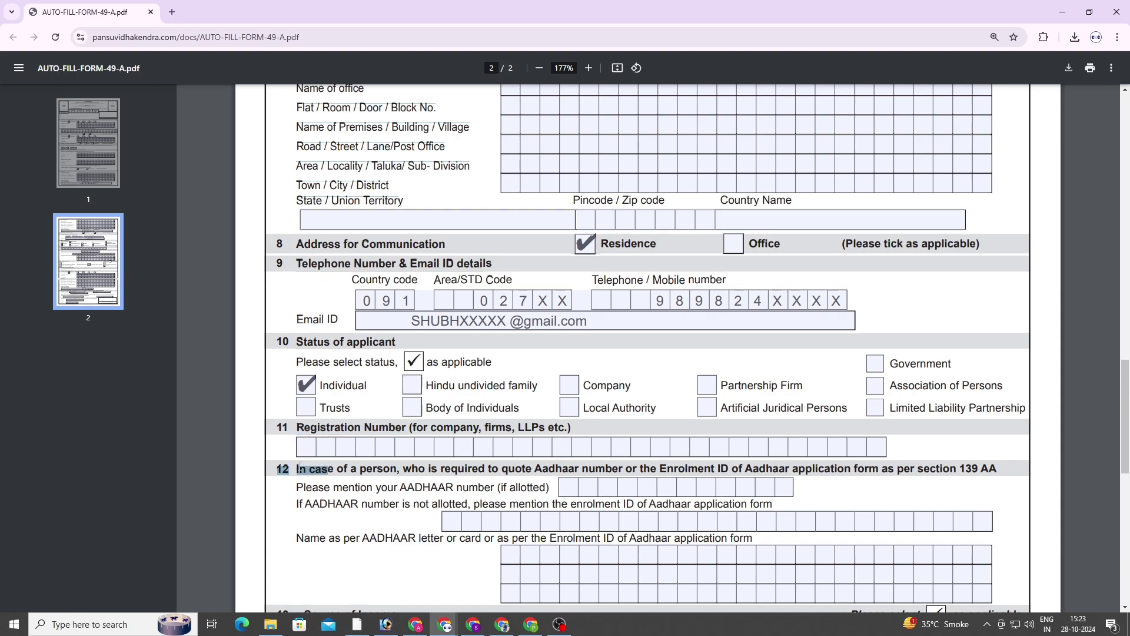
pyautogui.click(304, 468)
pyautogui.moveTo(297, 468); pyautogui.dragTo(964, 478)
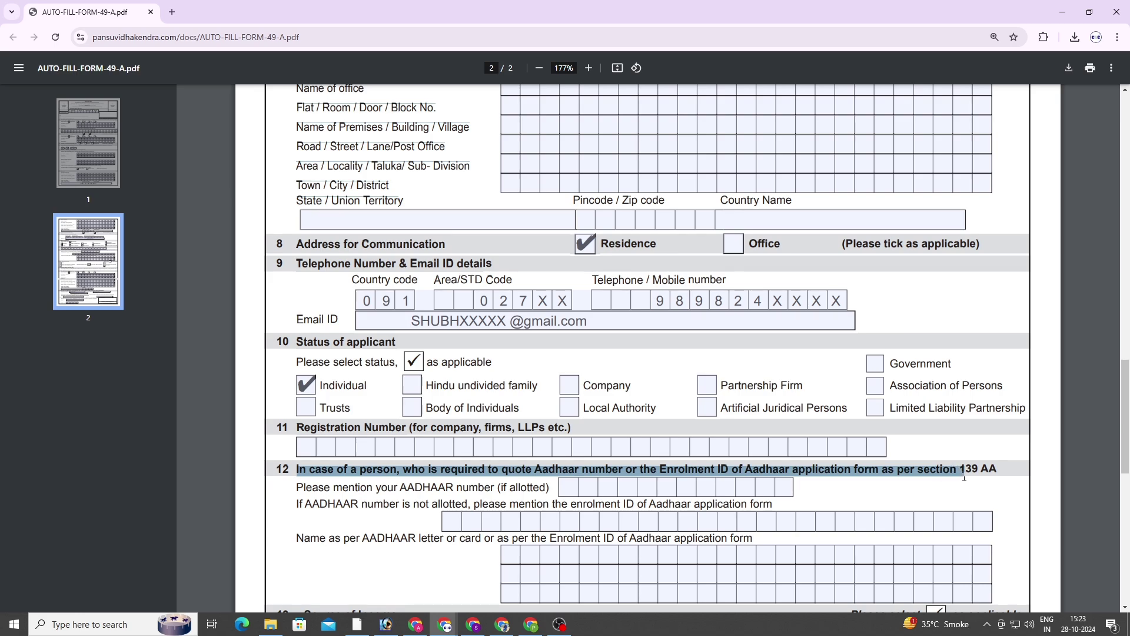
pyautogui.doubleClick(964, 478)
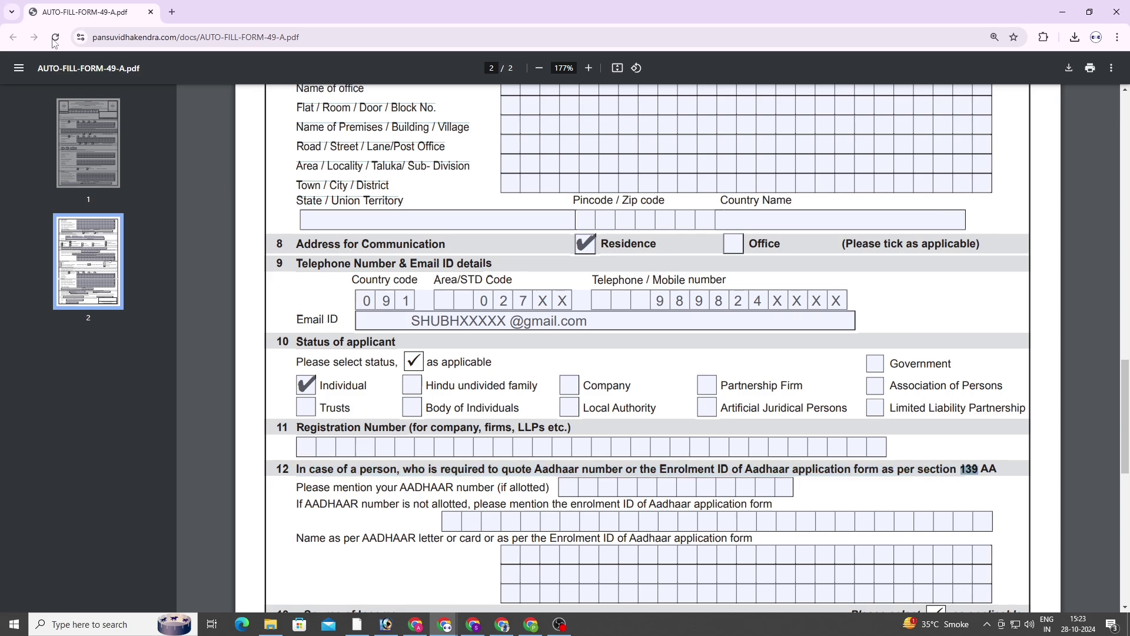
# Enter the applicant's Aadhaar number and fill the enrolment ID field with dashes.
pyautogui.moveTo(295, 488); pyautogui.dragTo(507, 486)
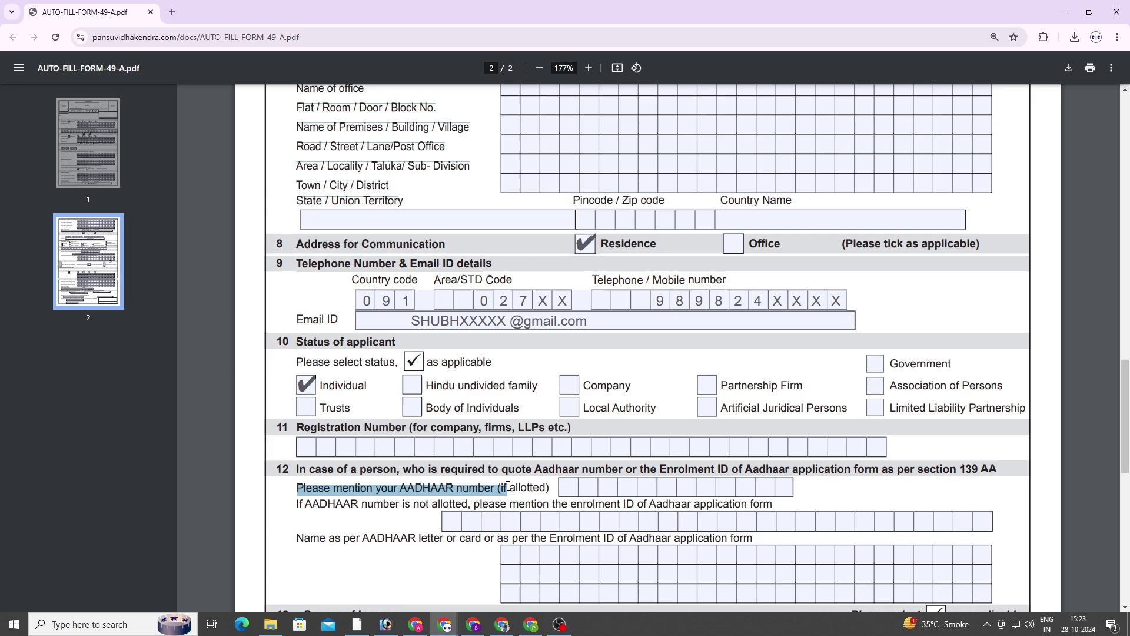
pyautogui.click(565, 489)
pyautogui.write('7878')
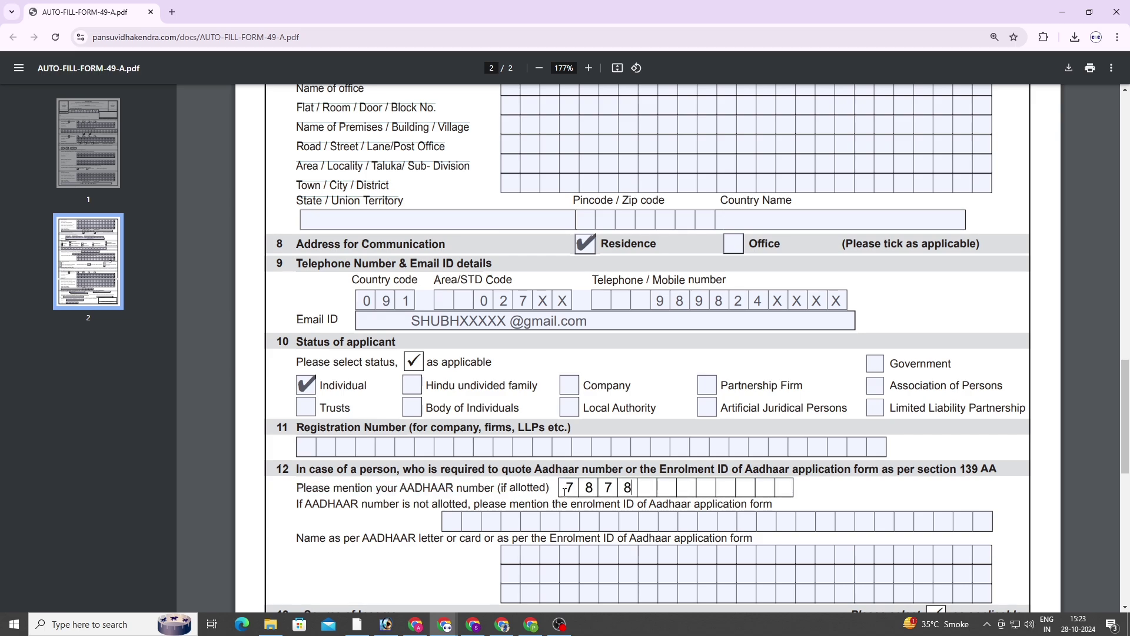
pyautogui.write('78XXXXXX')
pyautogui.moveTo(299, 511); pyautogui.dragTo(663, 529)
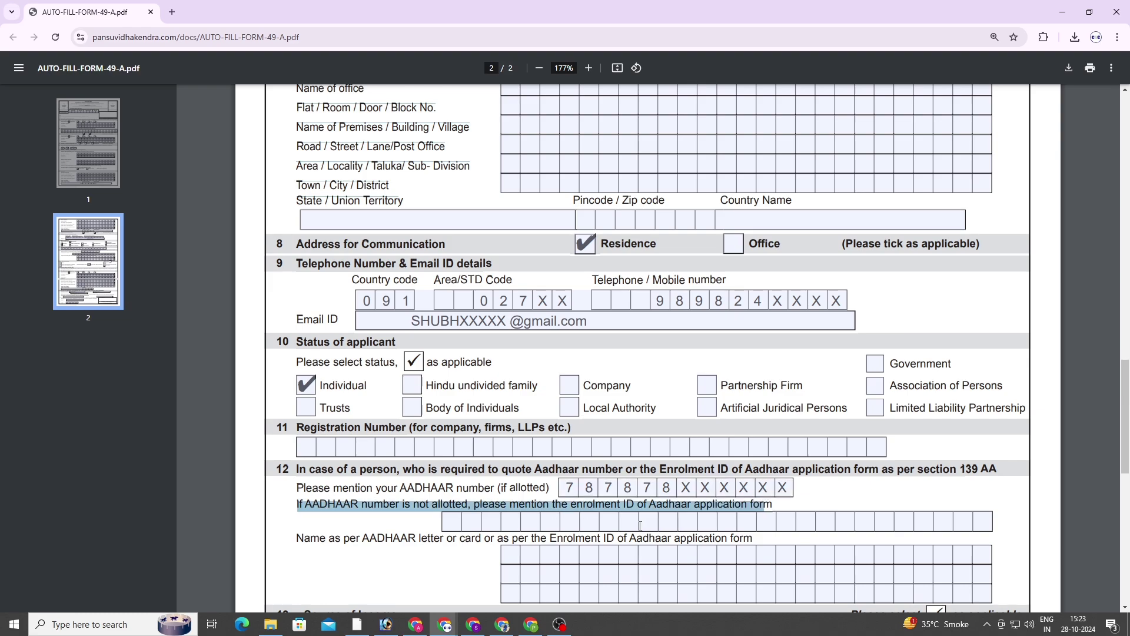
pyautogui.click(640, 525)
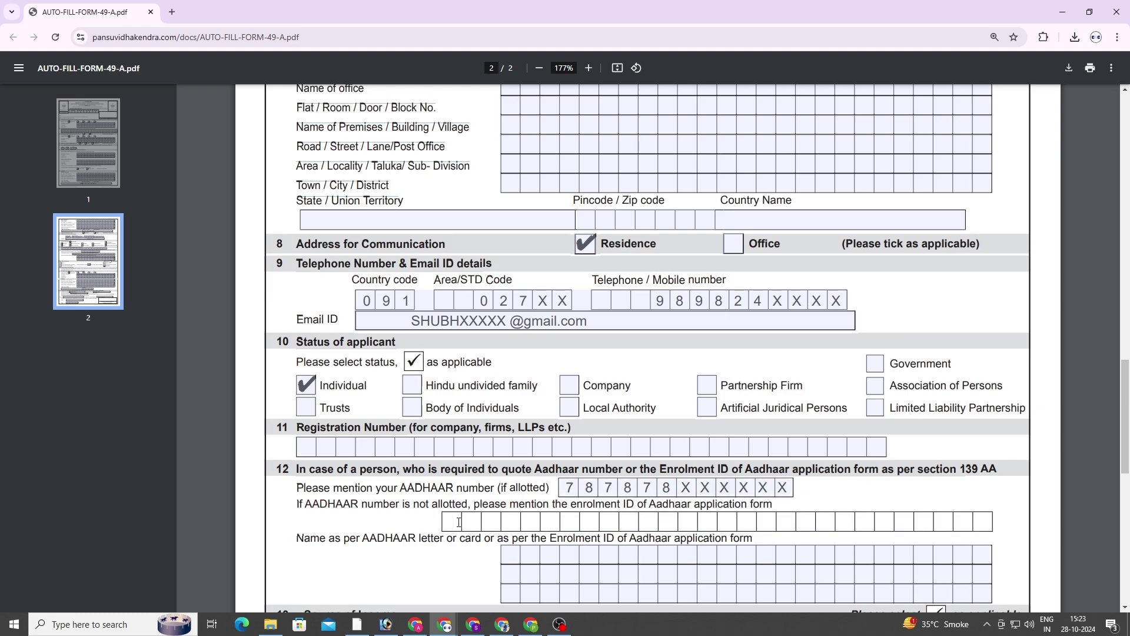
pyautogui.write('-------------')
# Type the applicant's name as per Aadhaar across the three name rows.
pyautogui.moveTo(299, 538); pyautogui.dragTo(574, 539)
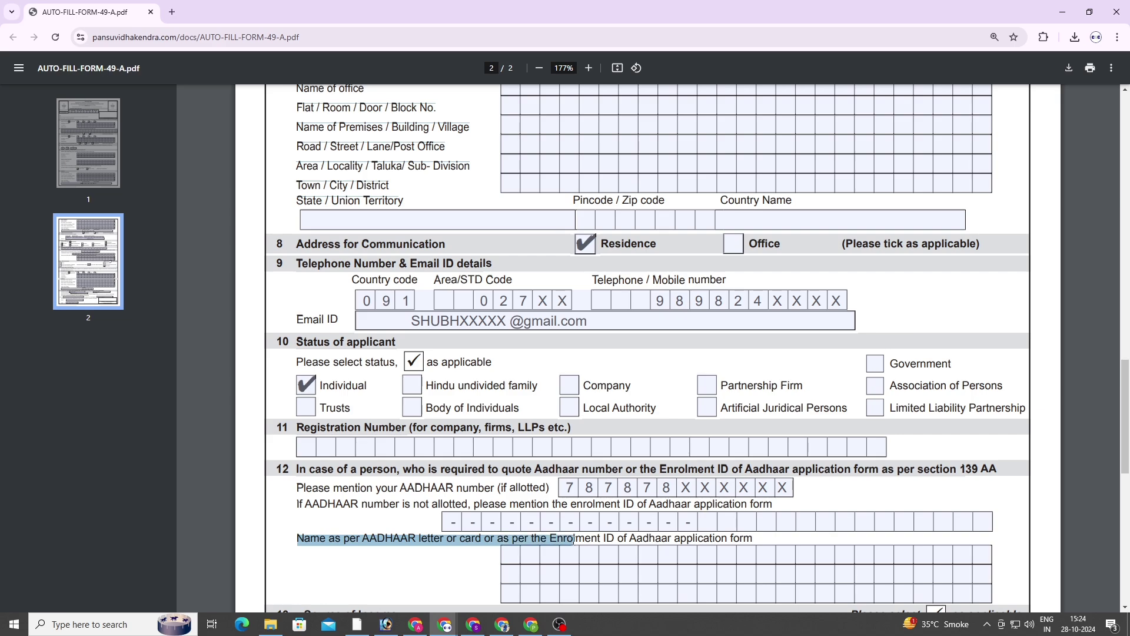
pyautogui.click(516, 557)
pyautogui.write('R')
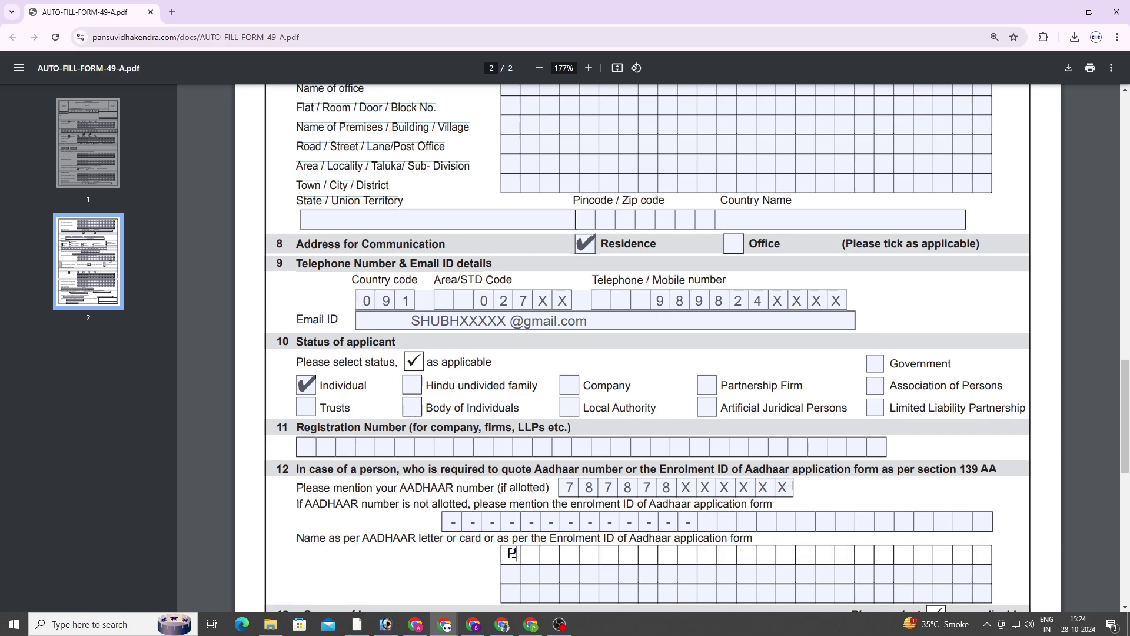
pyautogui.write('RAXXXXX')
pyautogui.press('Tab')
pyautogui.write('GULXXXX')
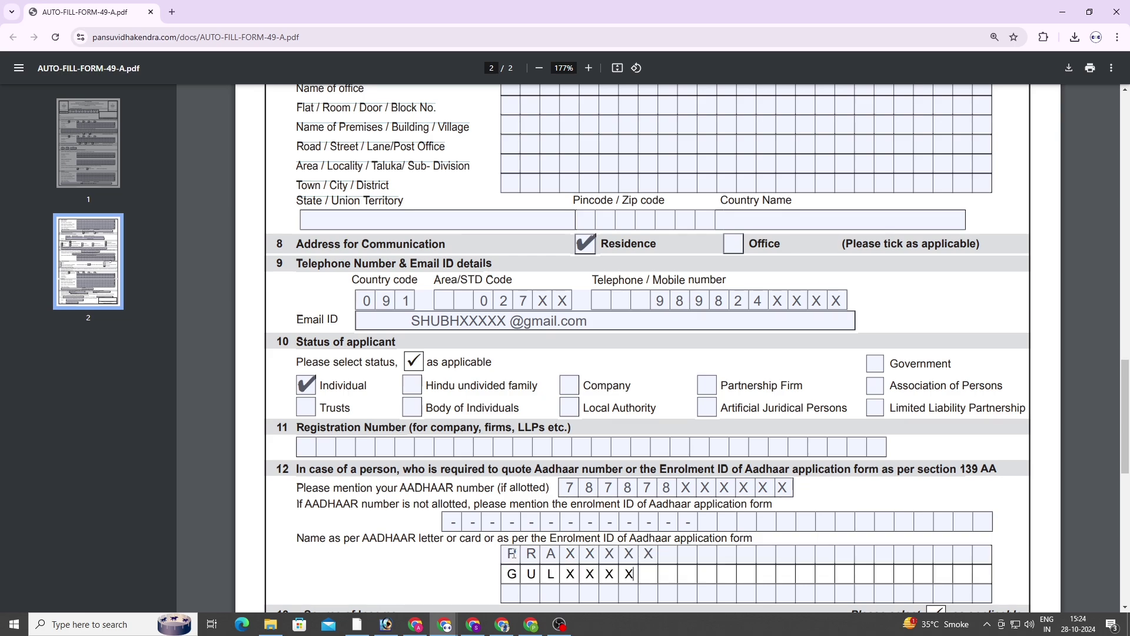
pyautogui.press('Tab')
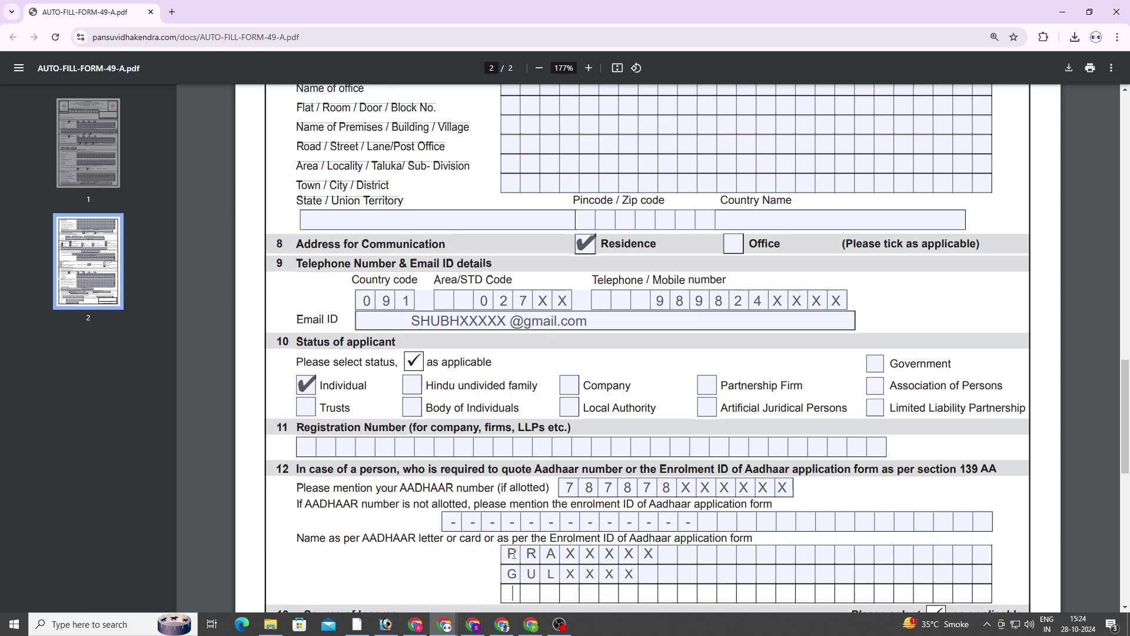
pyautogui.write('VEDANXXXXX')
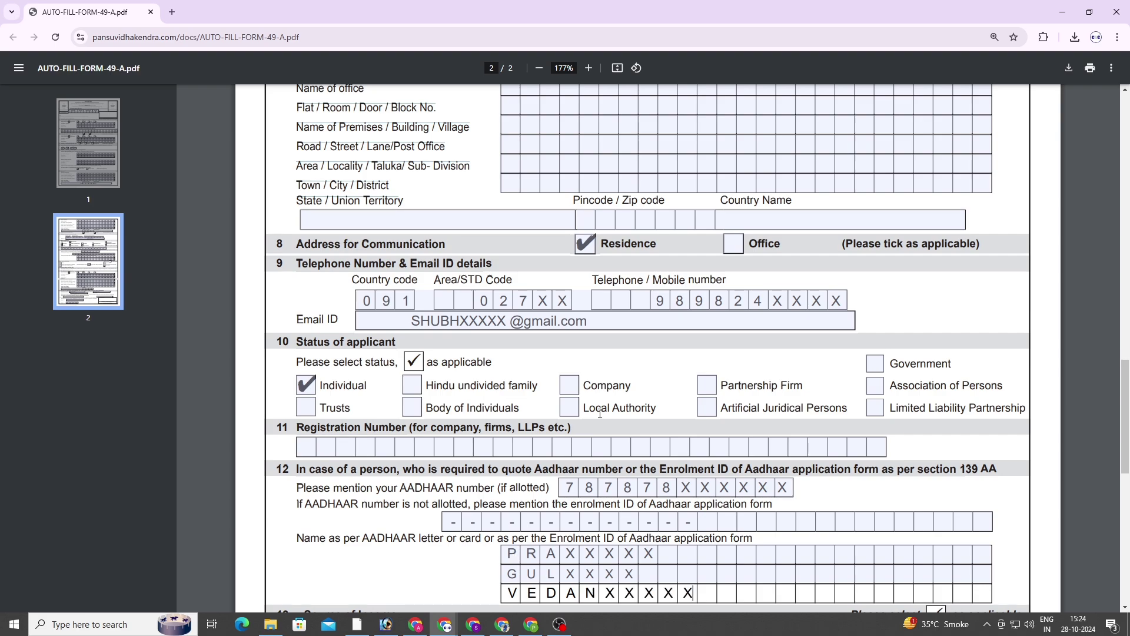
pyautogui.scroll(-8, 424, 182)
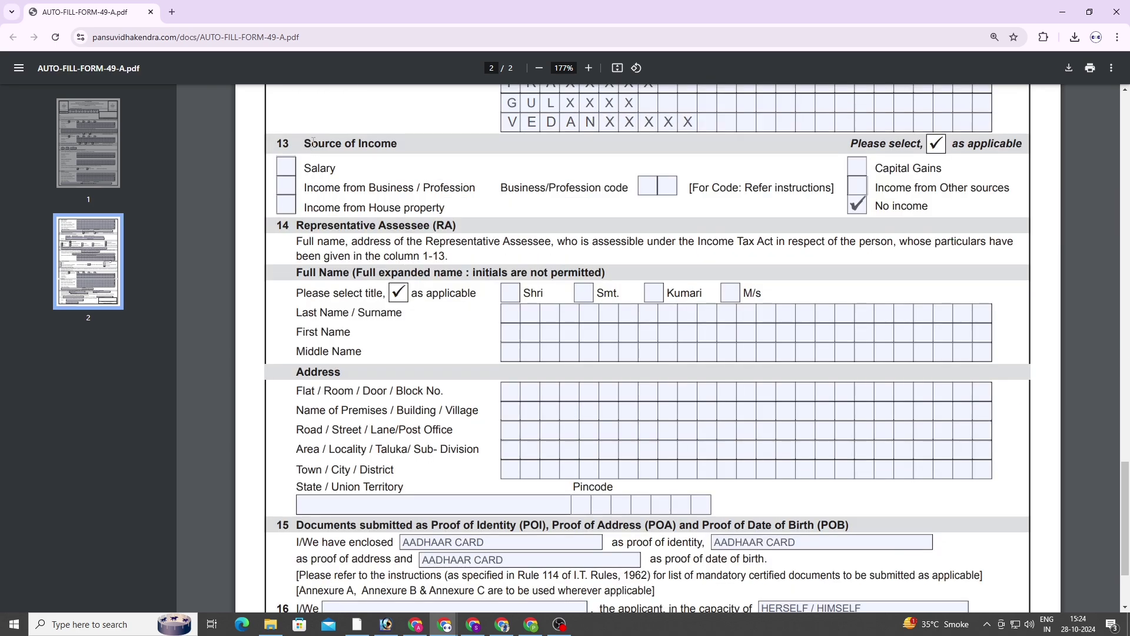
# Keep No income as the source of income and skip the Representative Assessee section.
pyautogui.moveTo(305, 143); pyautogui.dragTo(398, 143)
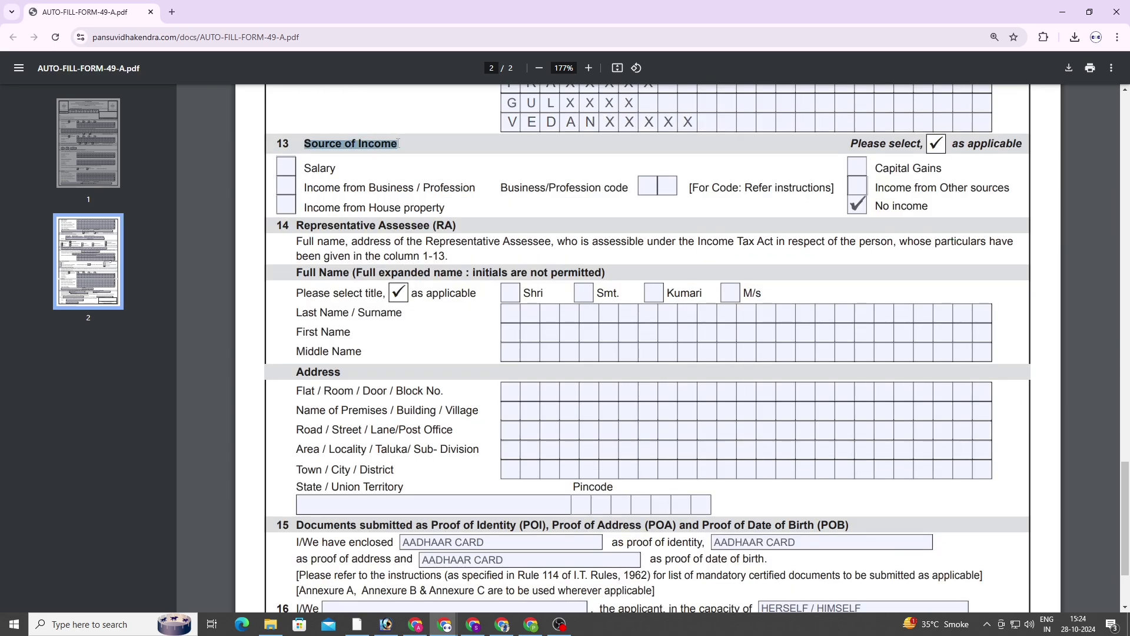
pyautogui.click(859, 210)
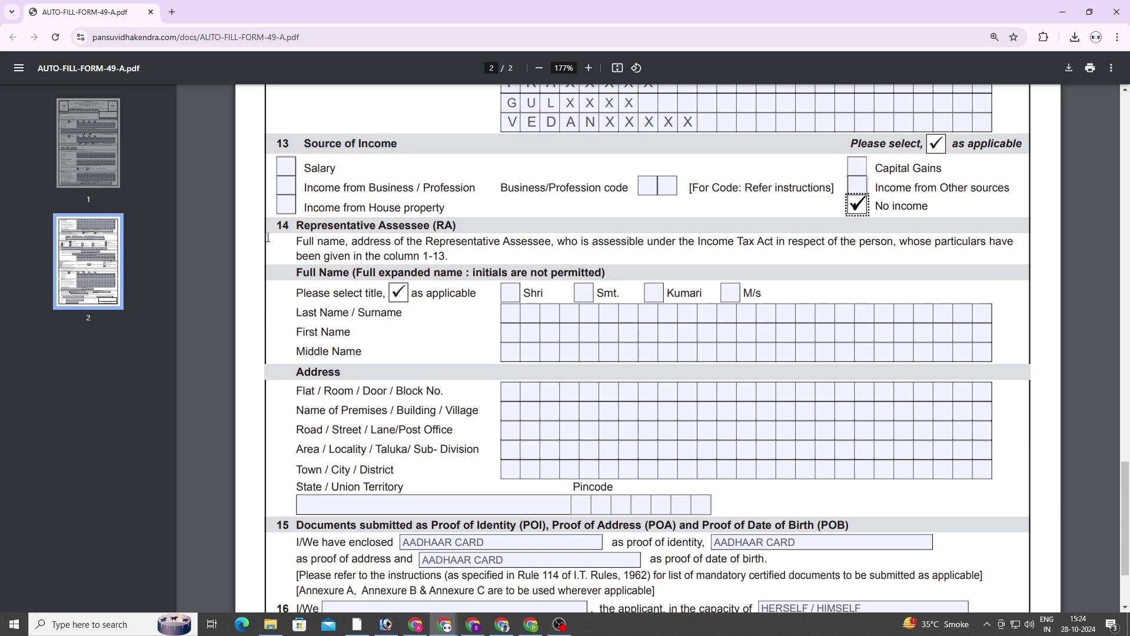
pyautogui.moveTo(287, 225); pyautogui.dragTo(412, 226)
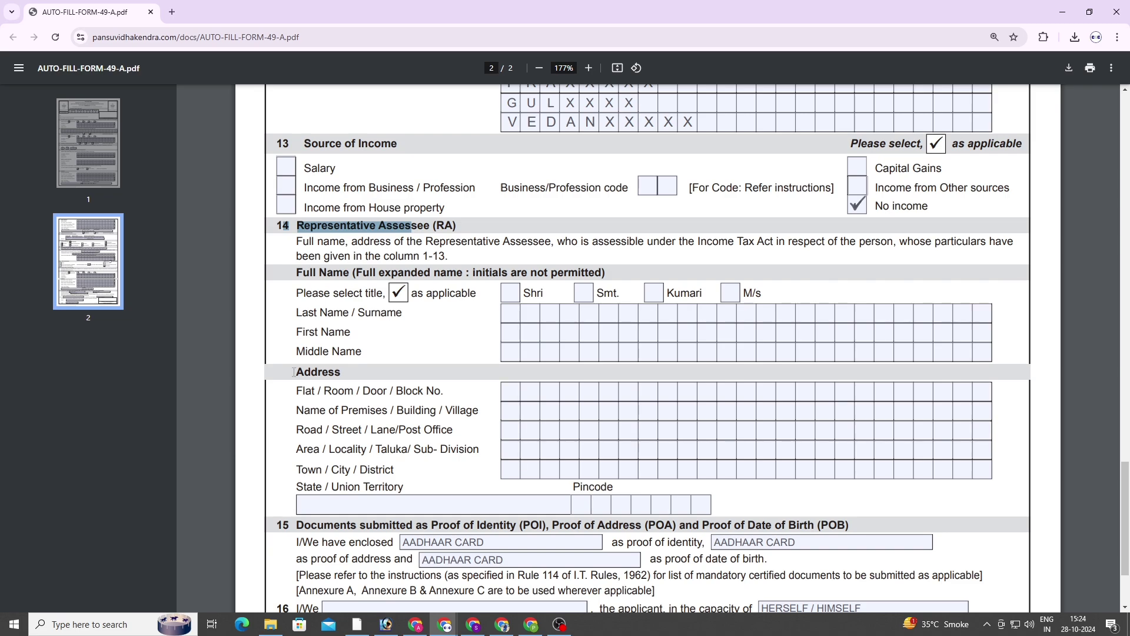
pyautogui.moveTo(296, 371); pyautogui.dragTo(303, 372)
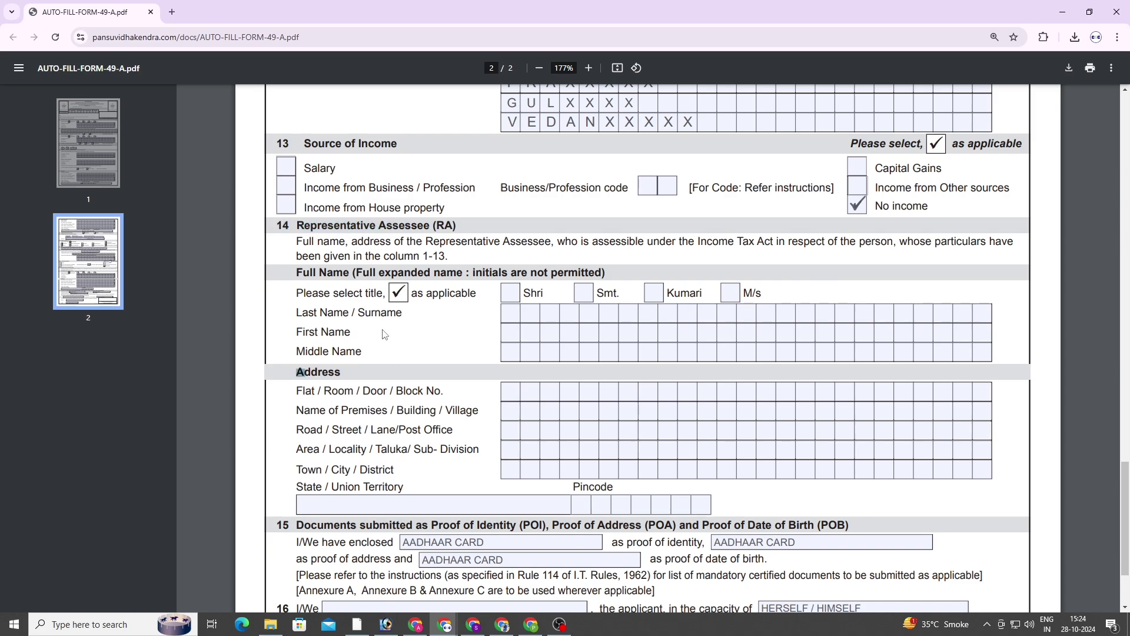
pyautogui.doubleClick(335, 226)
pyautogui.scroll(-3, 442, 420)
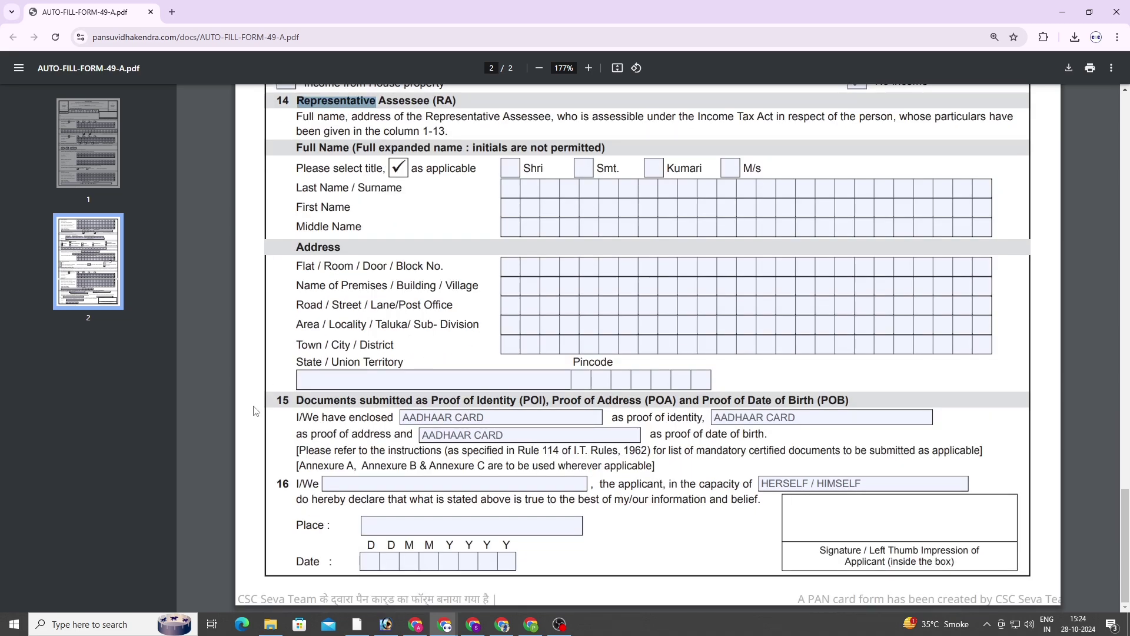
# Check the section 15 enclosed documents list AADHAAR CARD as identity and address proof.
pyautogui.moveTo(291, 400); pyautogui.dragTo(402, 420)
pyautogui.click(502, 406)
pyautogui.click(433, 435)
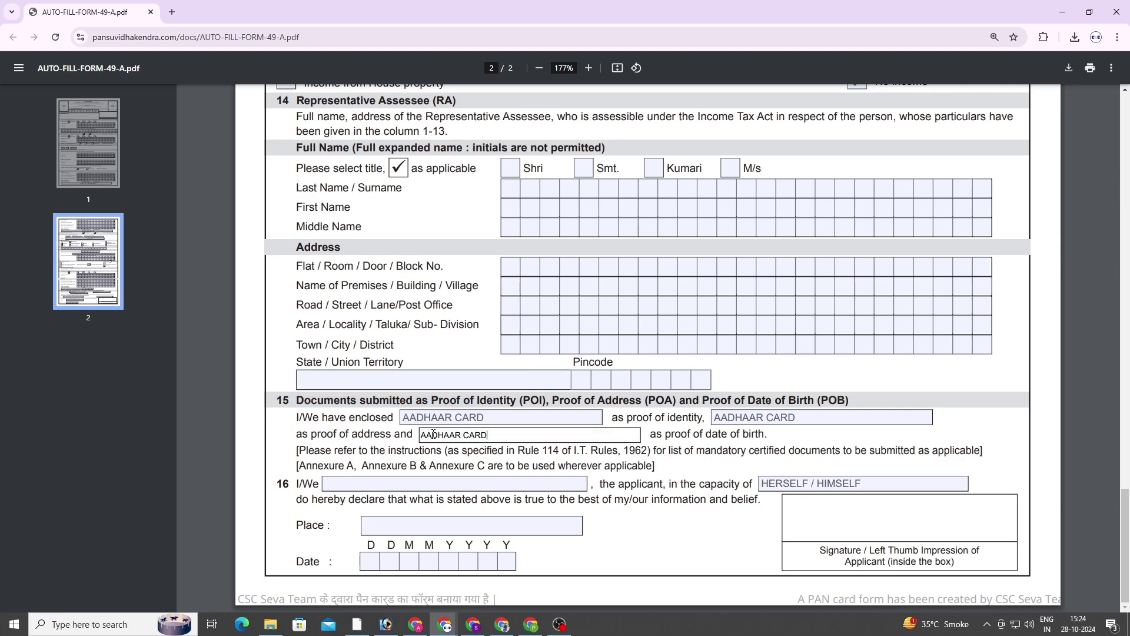
pyautogui.click(788, 415)
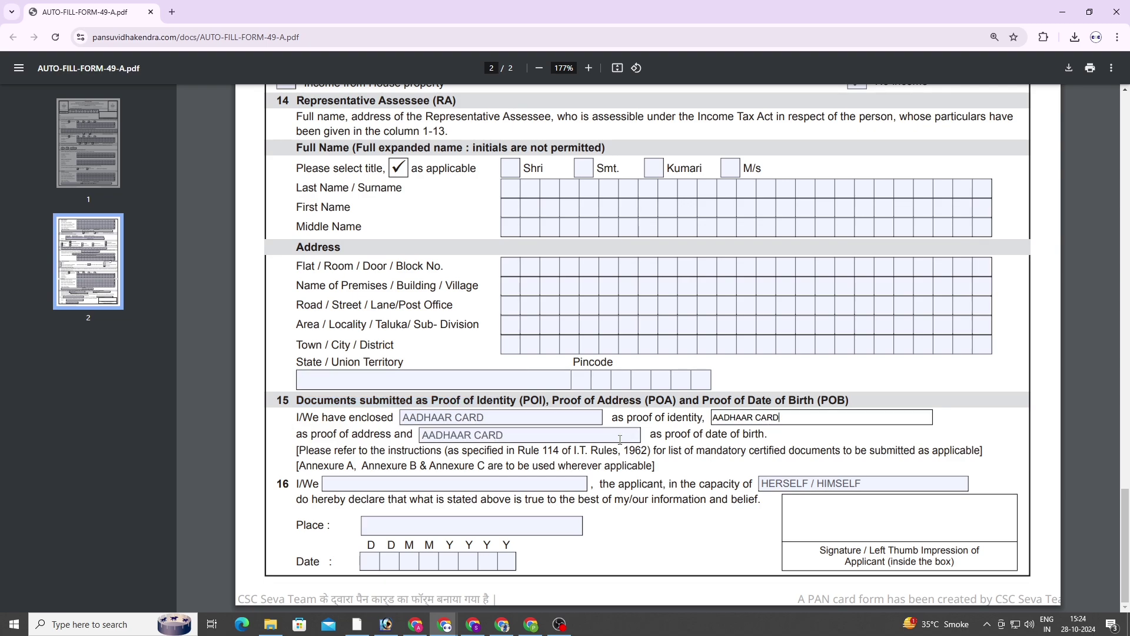
# Enter the applicant's name, the place of declaration and date 23012024 in the declaration.
pyautogui.click(302, 484)
pyautogui.click(351, 486)
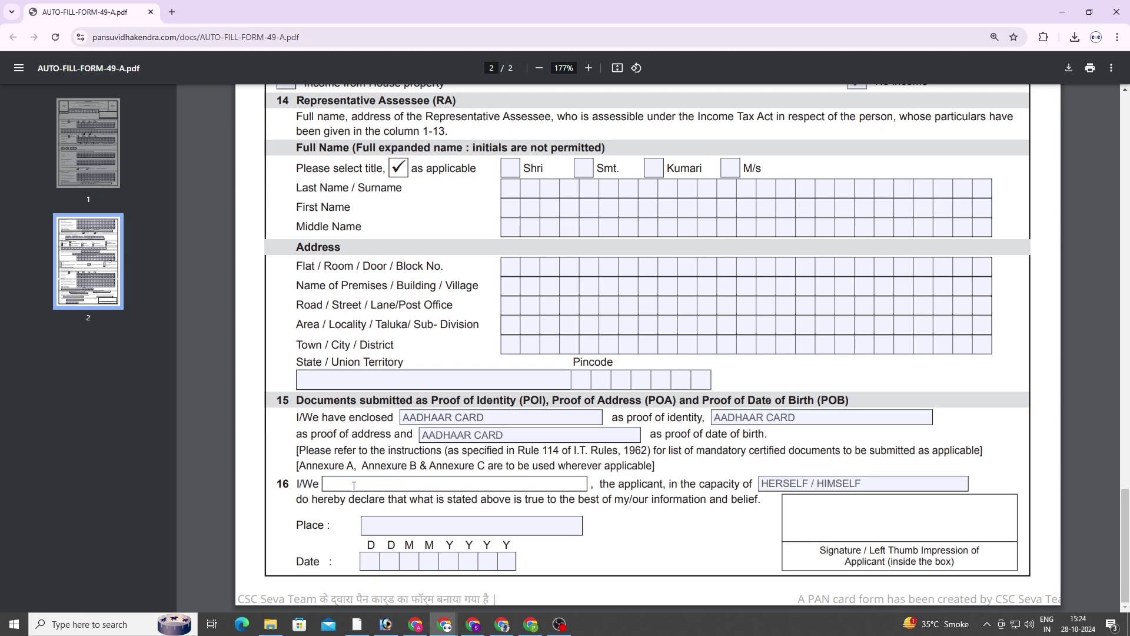
pyautogui.write('PRAKASXXX GULABXXX')
pyautogui.click(865, 480)
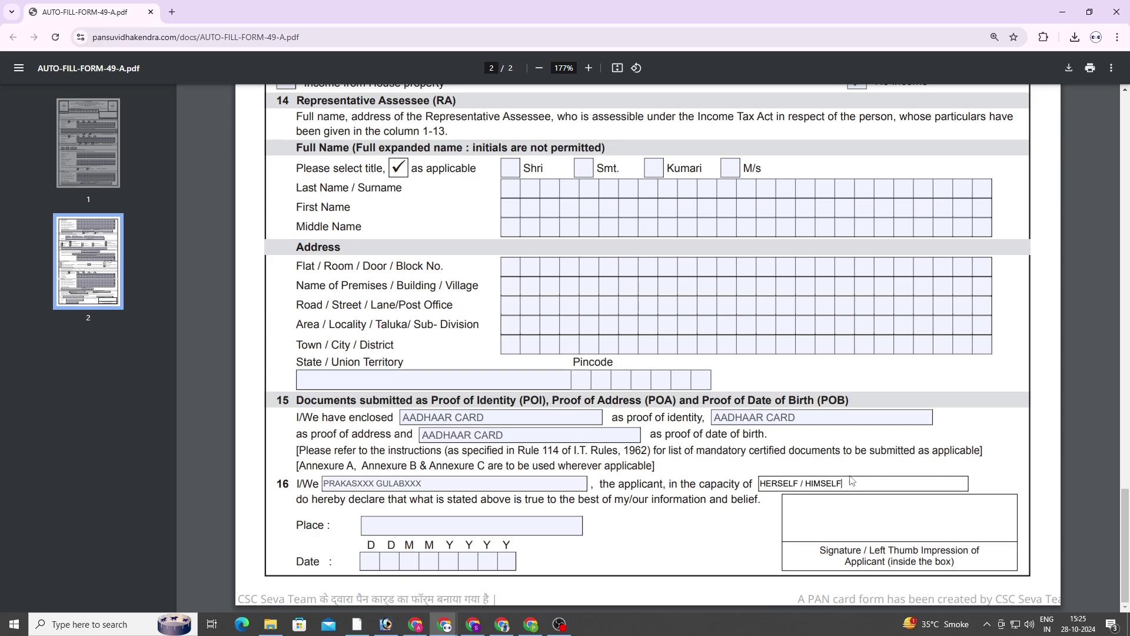
pyautogui.click(398, 528)
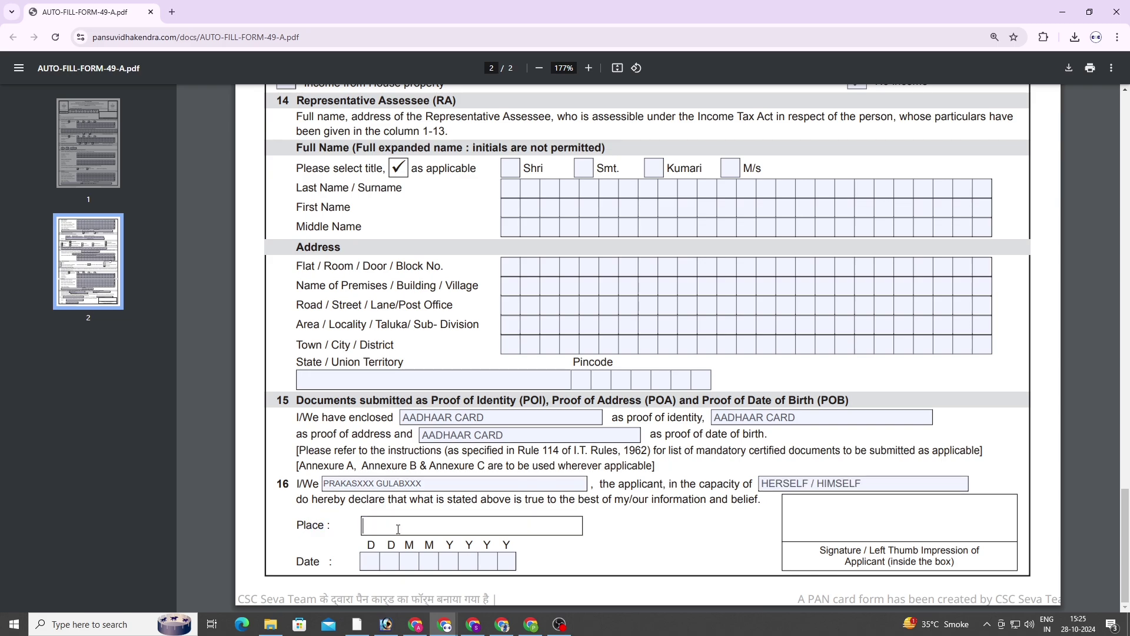
pyautogui.write('DANTIXXXX')
pyautogui.click(376, 556)
pyautogui.write('23012')
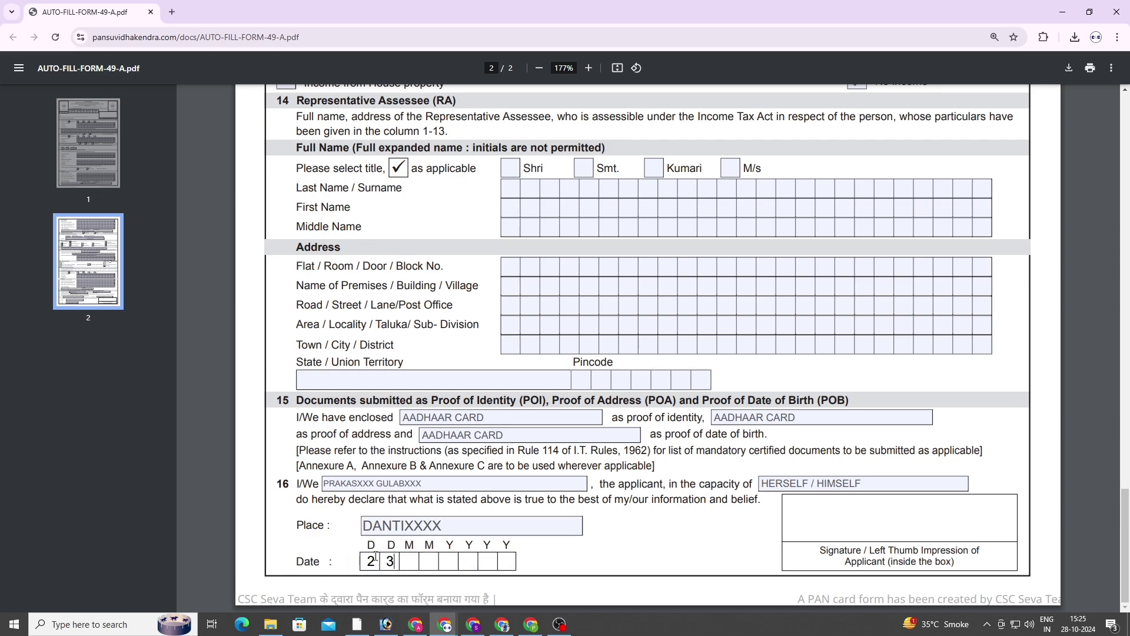
pyautogui.write('024')
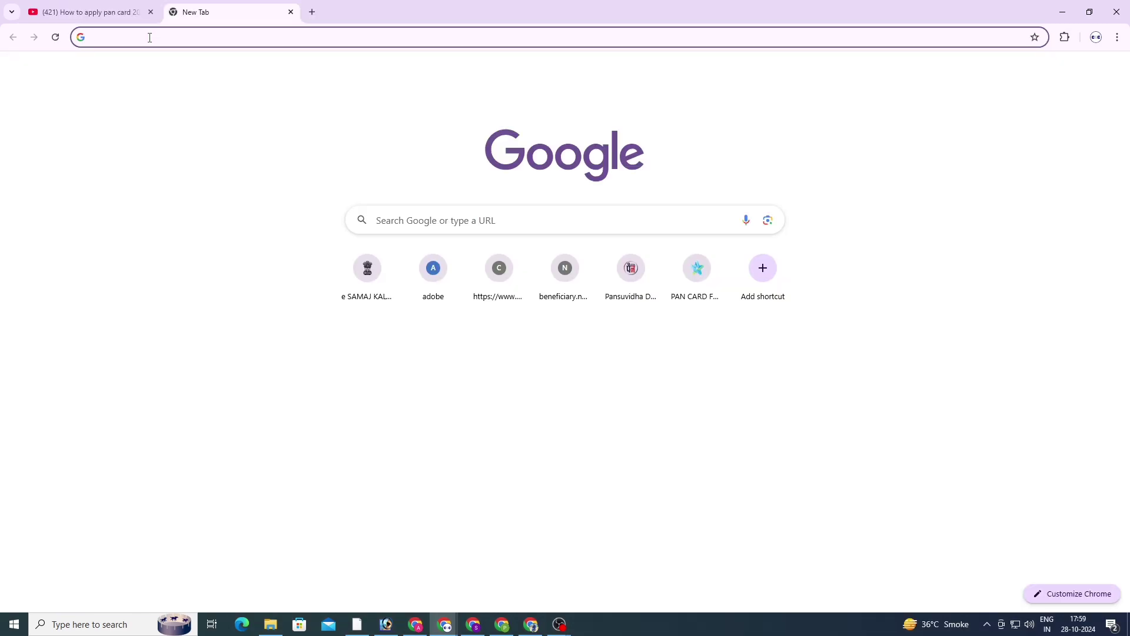
# Search Google for 'pan suvidha kendra' and open the 'Downloads | PAN Suvidha Kendra' result.
pyautogui.click(149, 37)
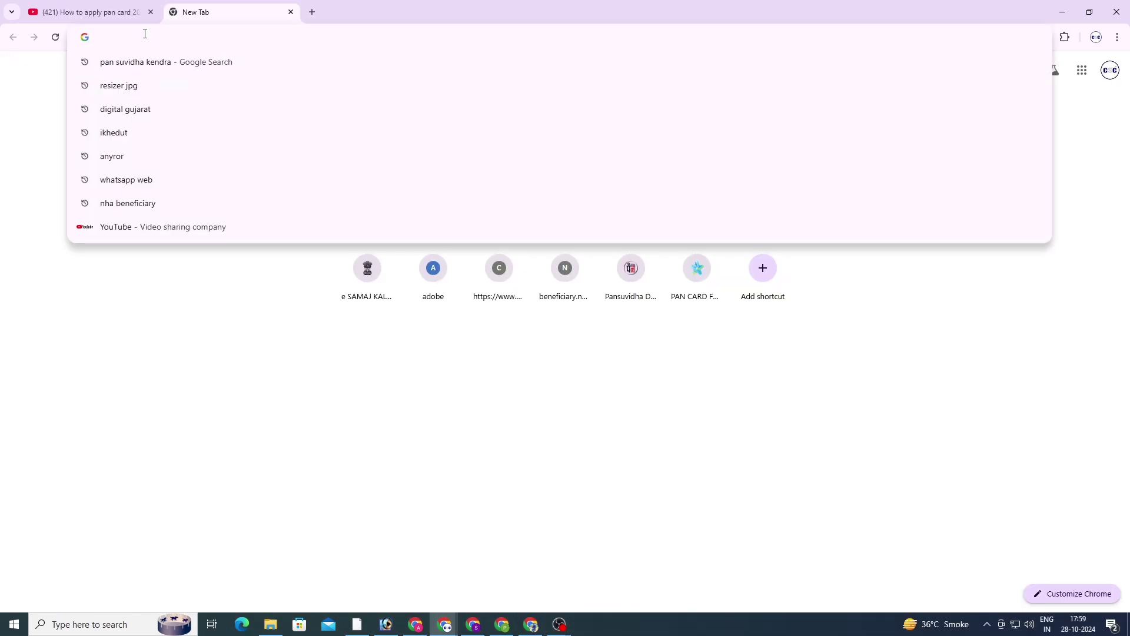
pyautogui.click(127, 63)
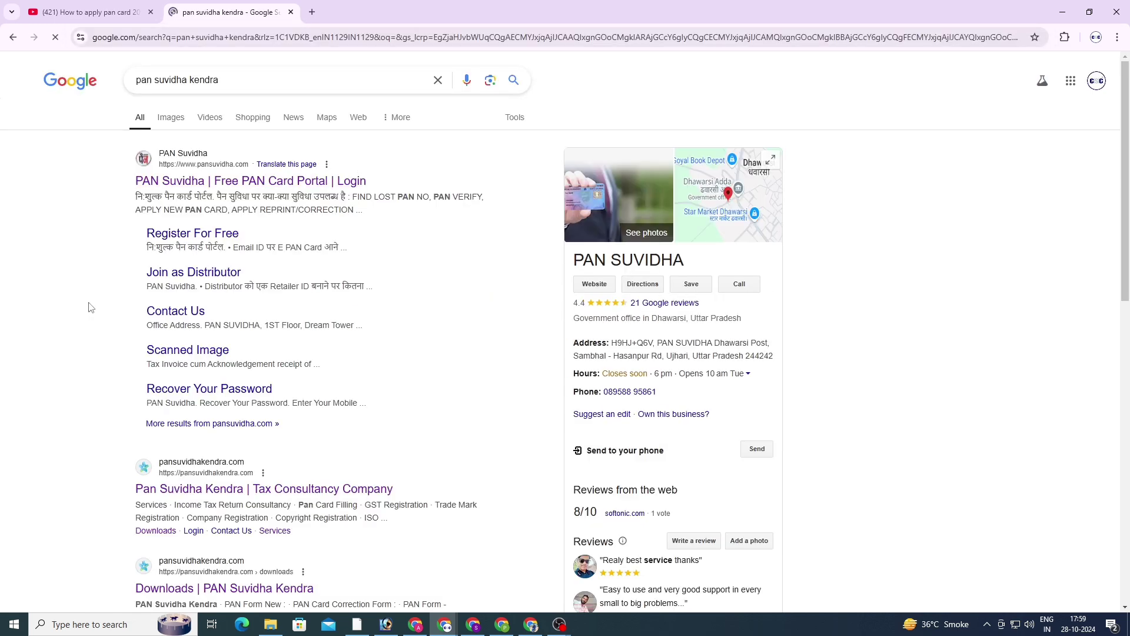
pyautogui.scroll(-4, 265, 259)
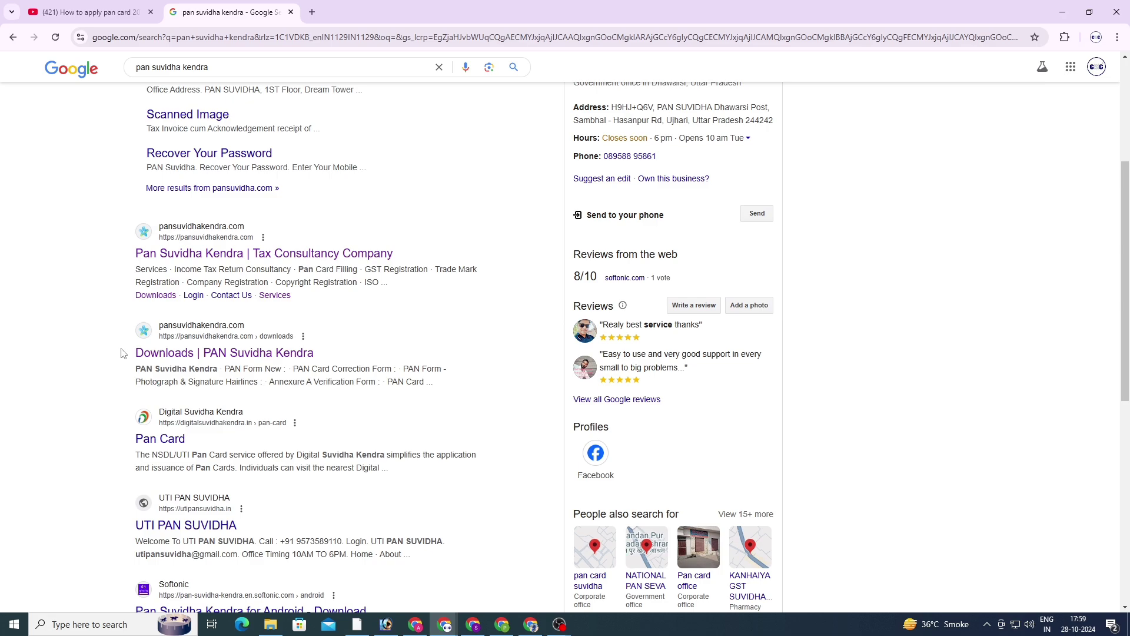
pyautogui.moveTo(123, 353); pyautogui.dragTo(320, 358)
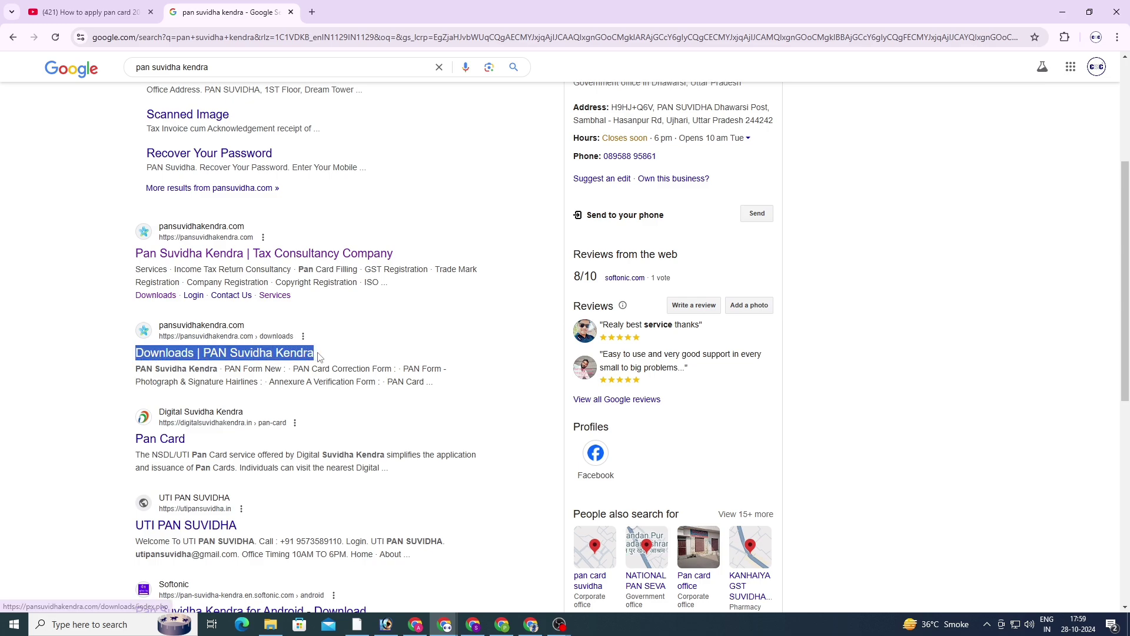
pyautogui.click(169, 356)
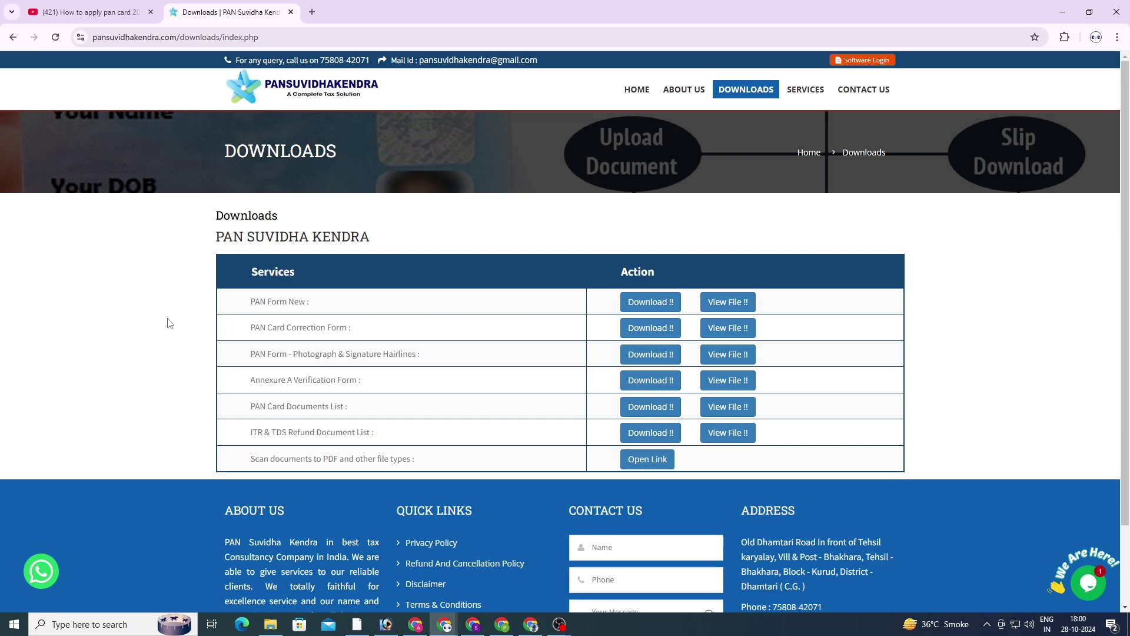
# Open the PAN Form New PDF via its 'View File !!' link.
pyautogui.moveTo(253, 297); pyautogui.dragTo(312, 304)
pyautogui.click(266, 315)
pyautogui.moveTo(250, 302); pyautogui.dragTo(309, 302)
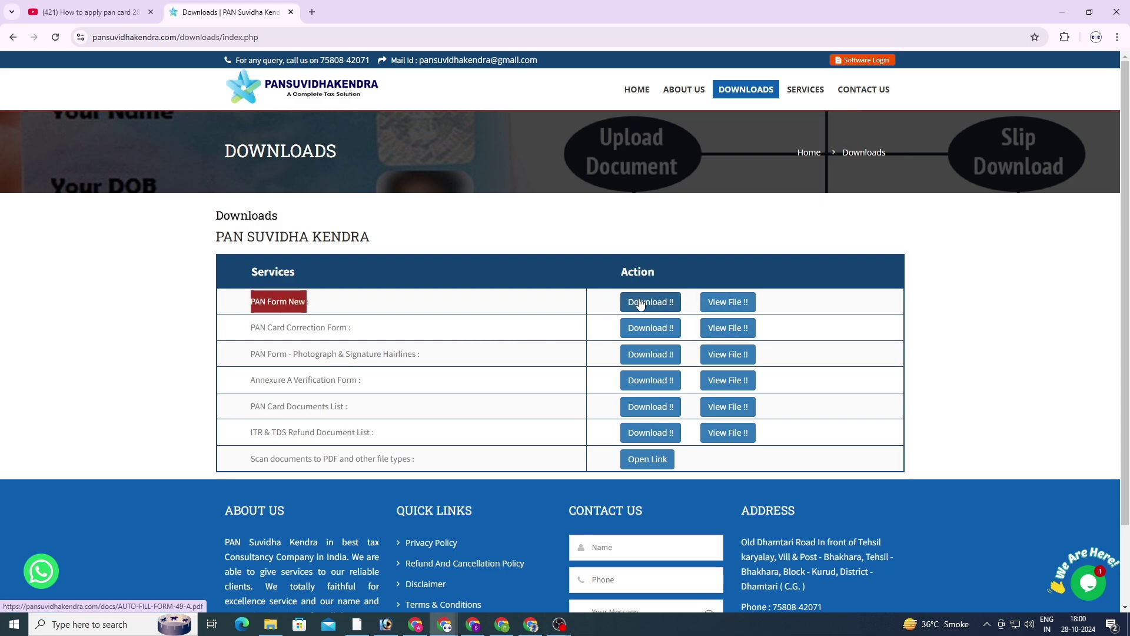
pyautogui.click(725, 304)
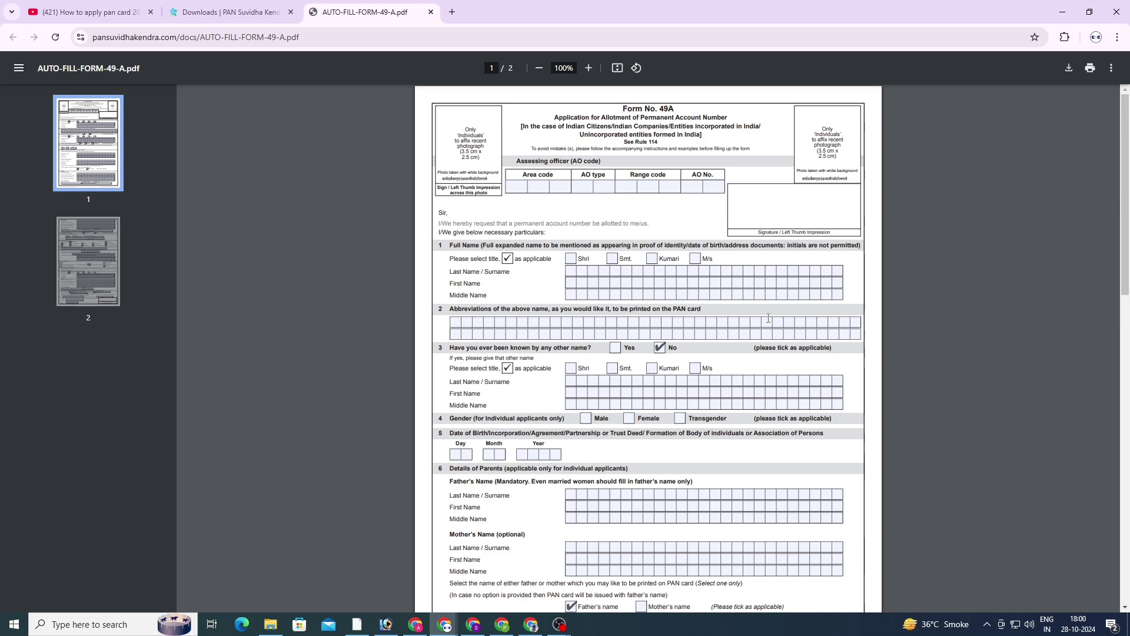
# Enter test values DDD in Area code and DDDD in Last Name.
pyautogui.click(508, 187)
pyautogui.write('DDD')
pyautogui.click(568, 270)
pyautogui.write('DDDD')
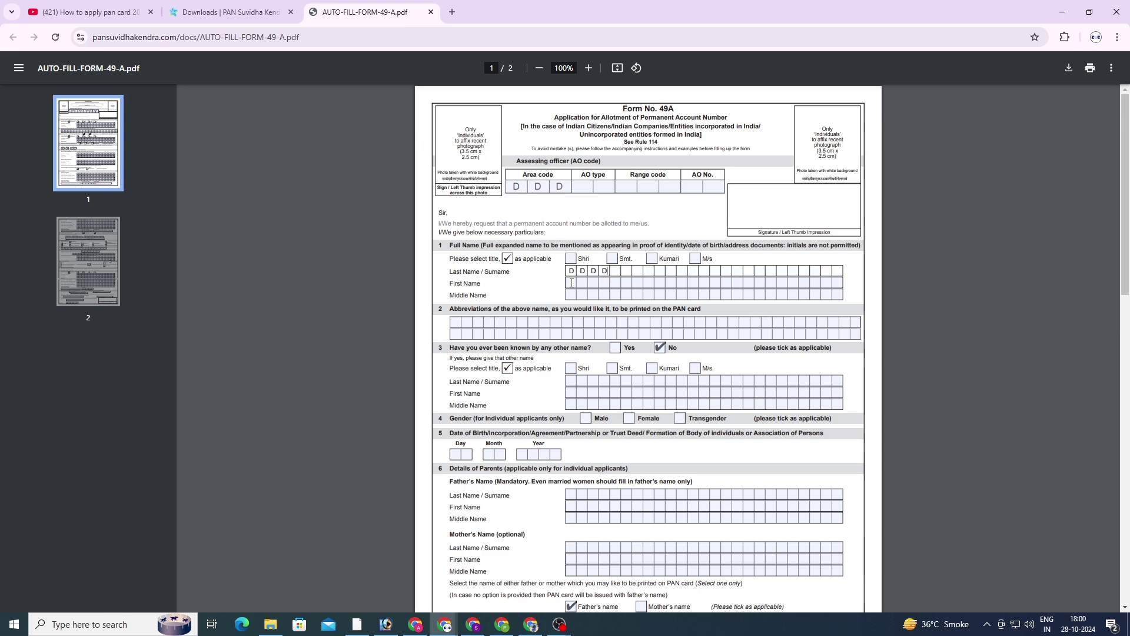